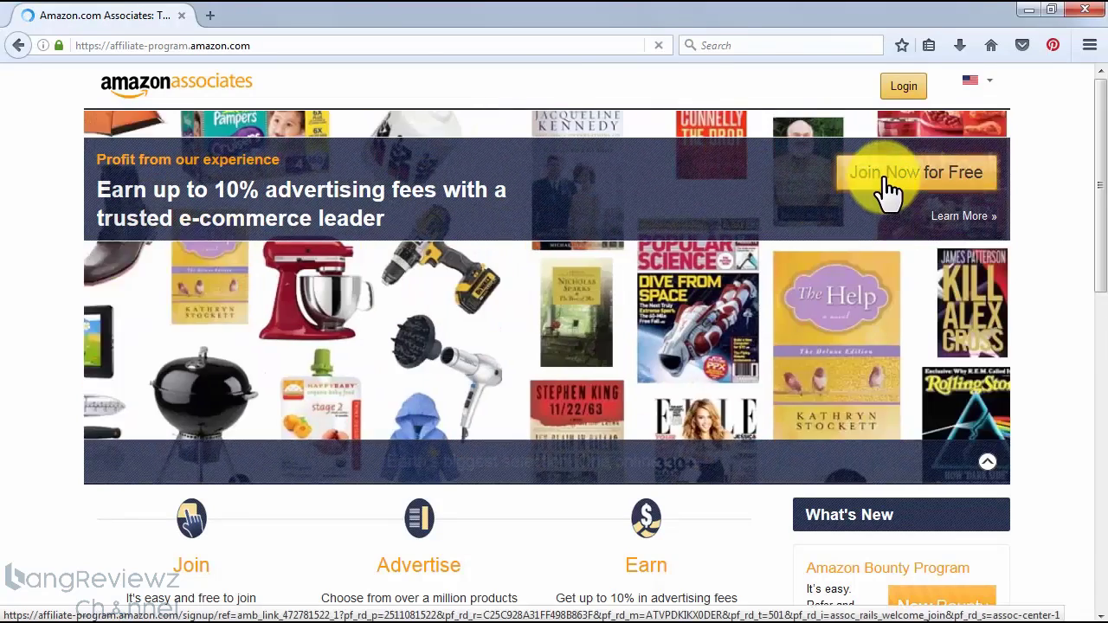
Start the free Amazon Associates registration and sign in as a returning customer with the account e-mail and password
left_click(887, 189)
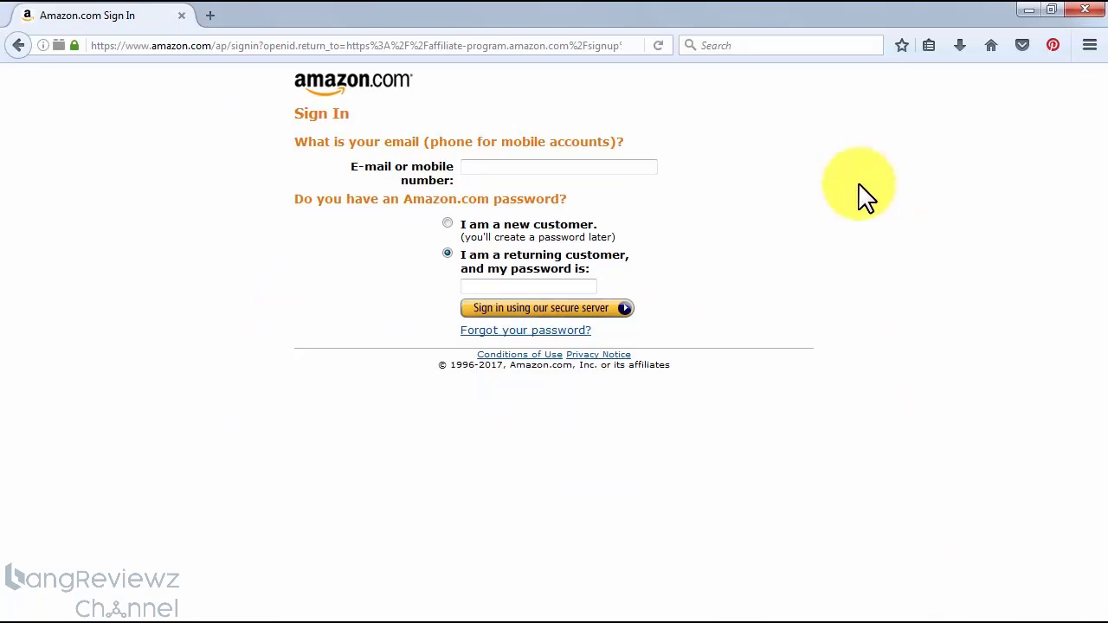
key("ctrl+v")
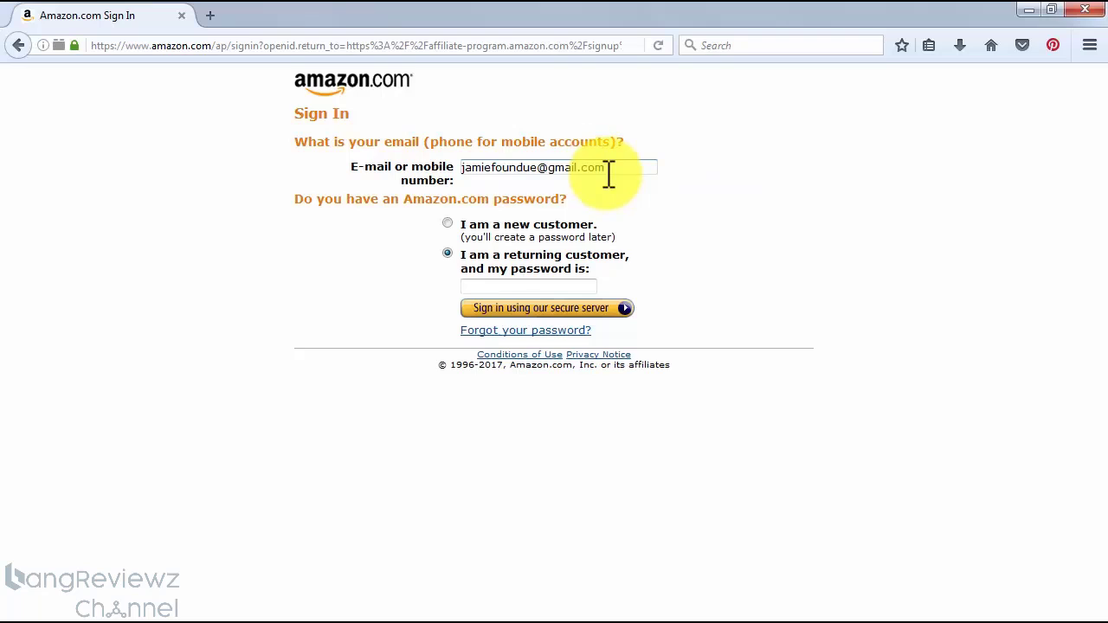
left_click(516, 285)
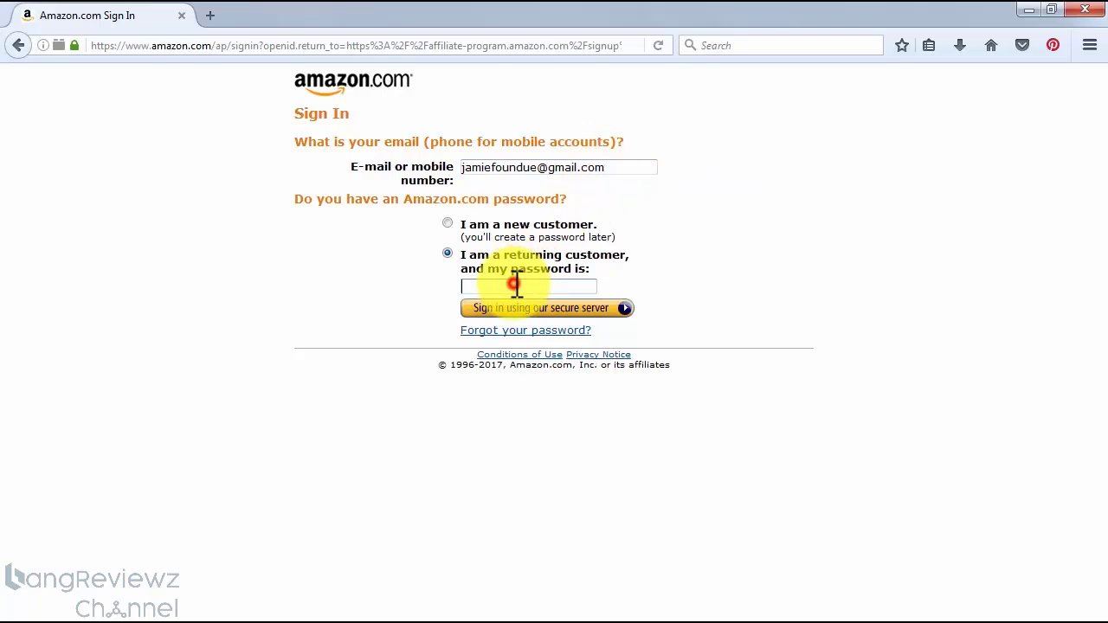
key("ctrl+v")
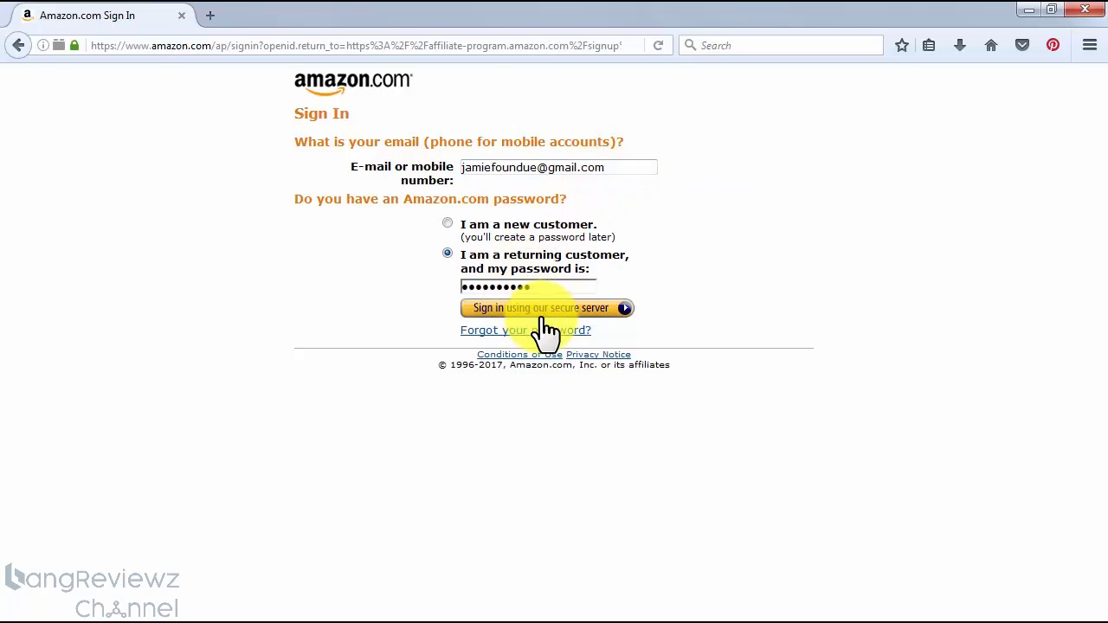
left_click(542, 312)
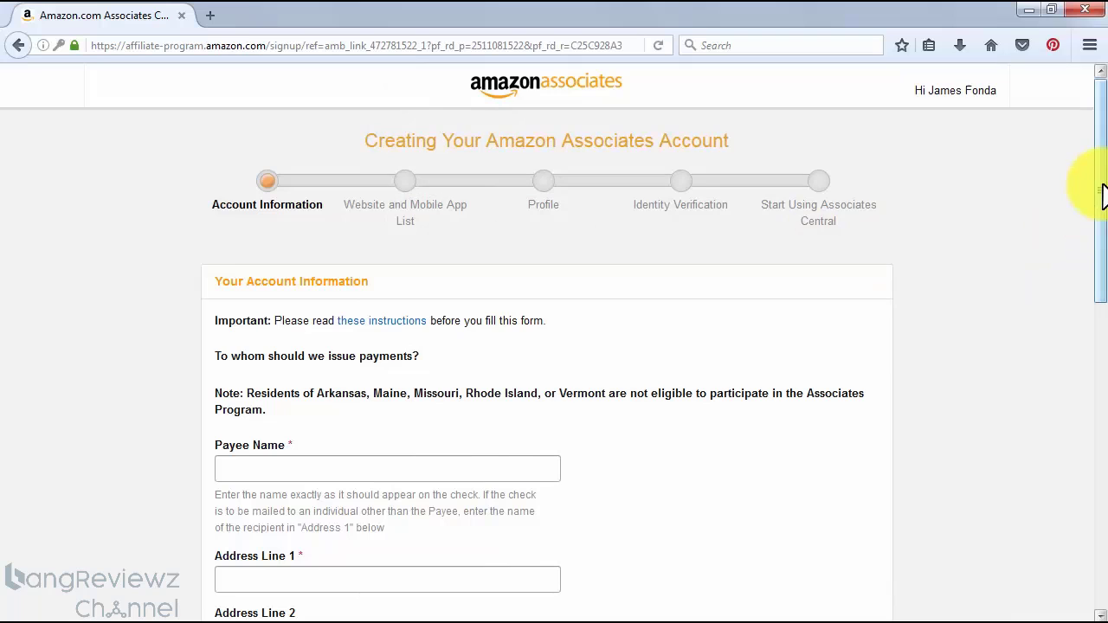
Fill in the payee's name, postal address and phone number, and submit the account information with the payee as main contact
left_click_drag(1102, 197, 1104, 355)
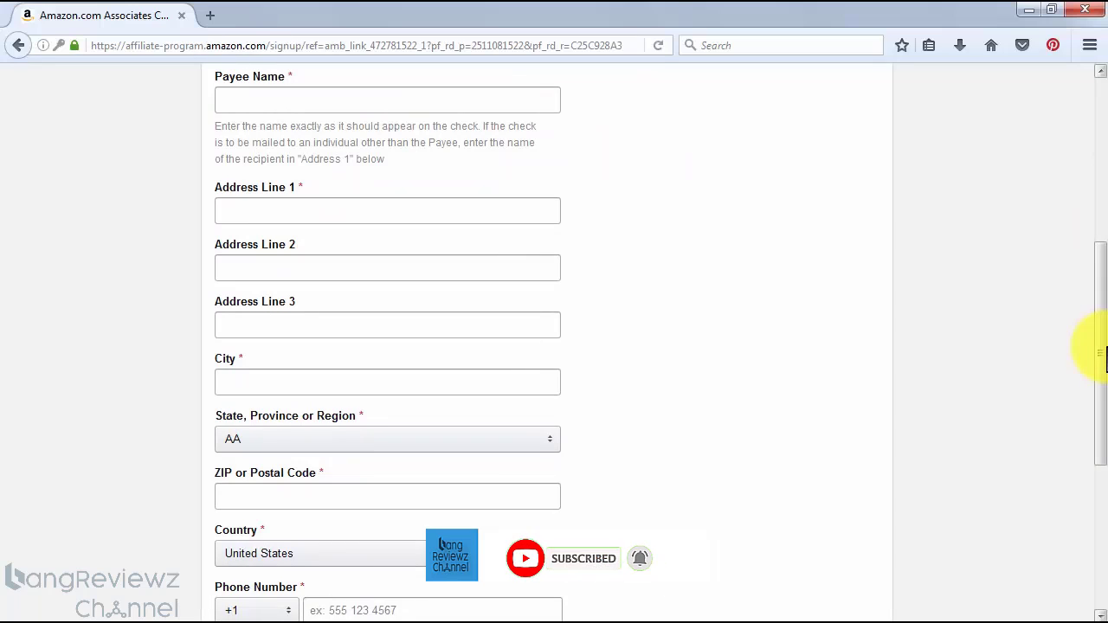
left_click(357, 101)
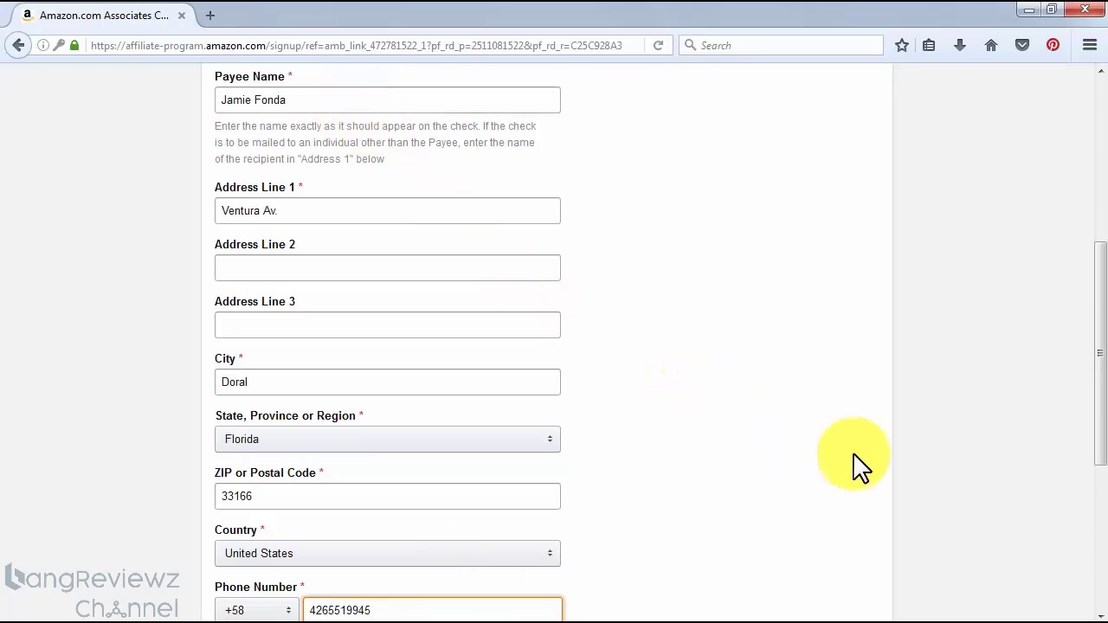
scroll(922, 489, "down", 4)
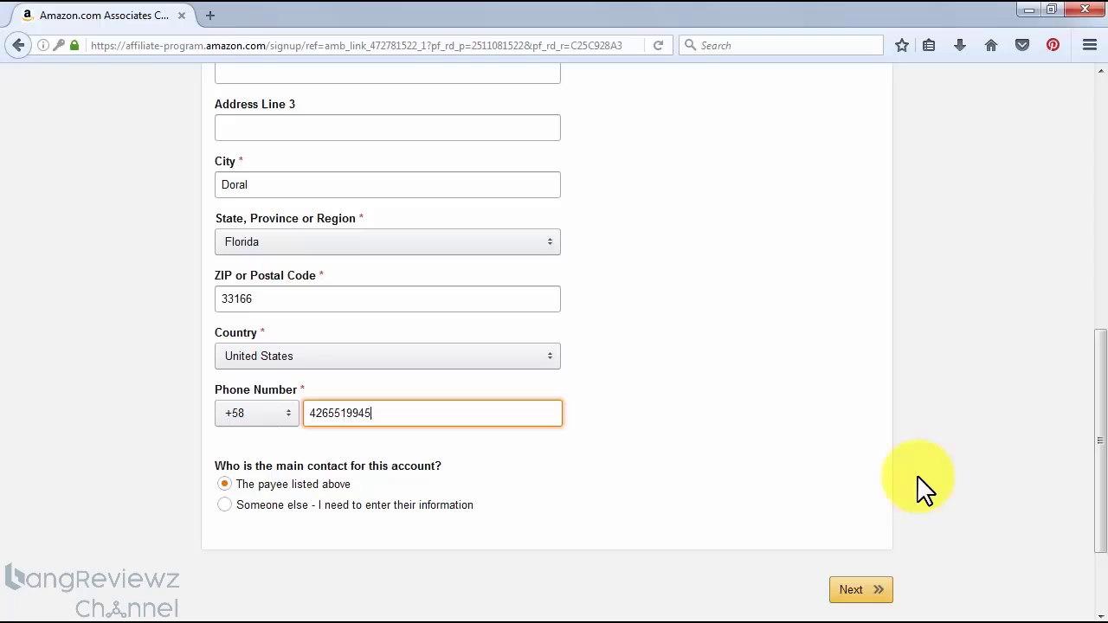
left_click(861, 591)
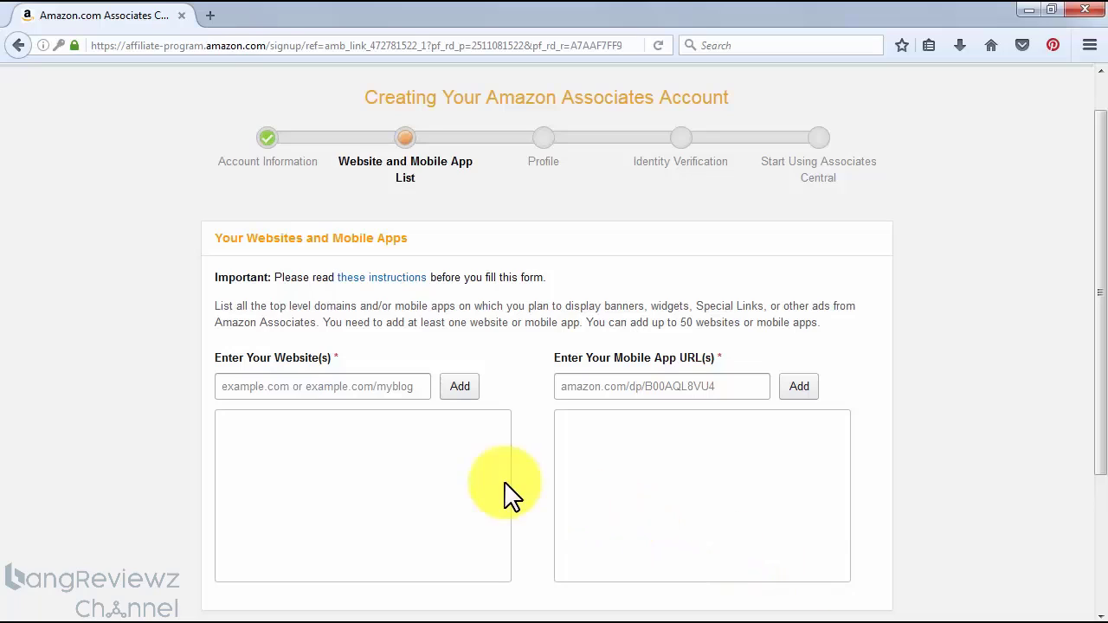
Add diabetescaremadeeasy.com to the list of websites that will display Amazon ads
left_click(327, 385)
type("diabetescaremadeeasy.com")
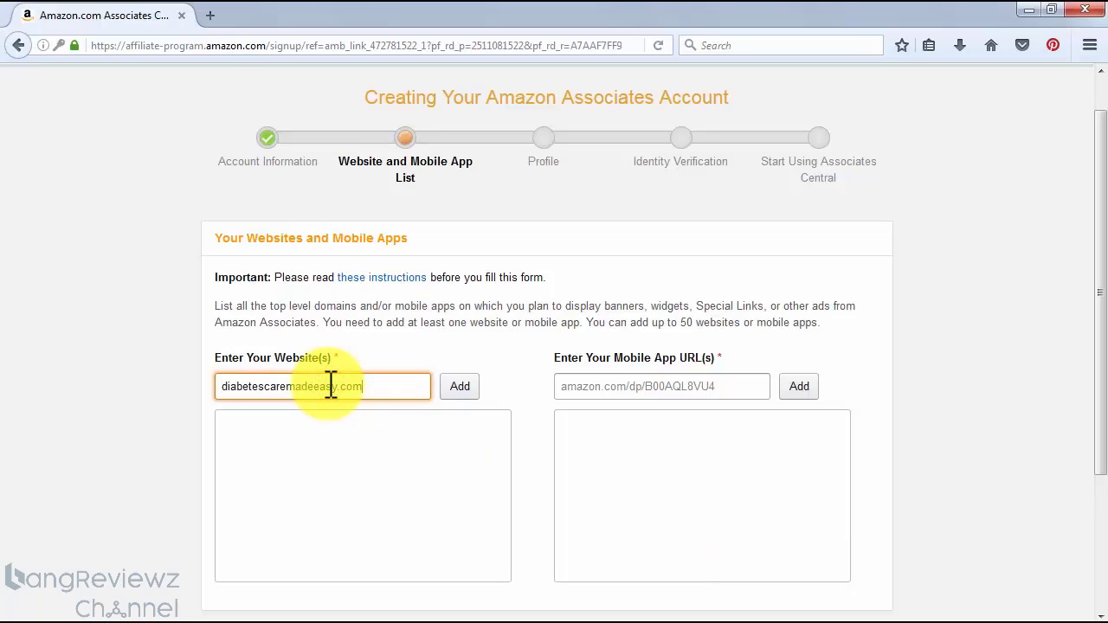
left_click(461, 387)
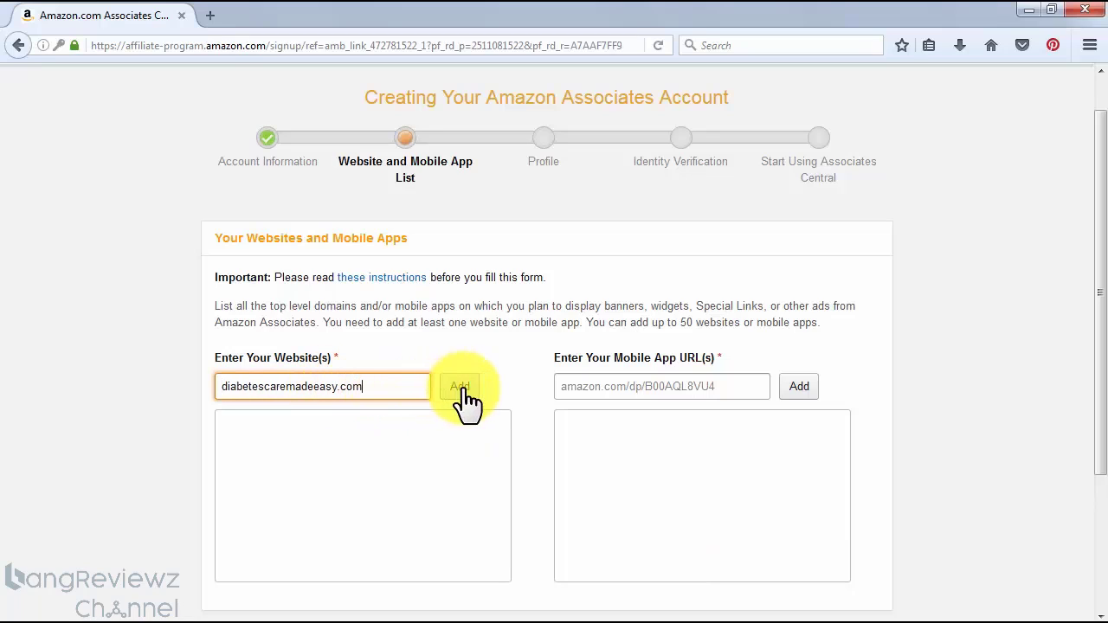
Proceed with the website list and confirm that none of the sites are directed primarily at children under 13
scroll(528, 428, "down", 2)
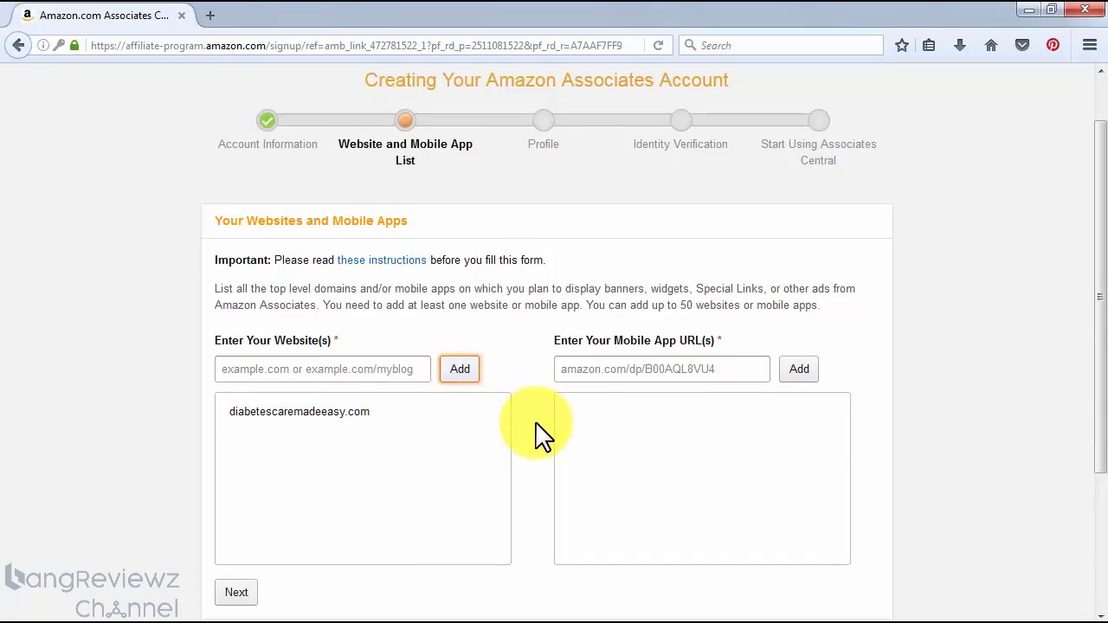
left_click(234, 512)
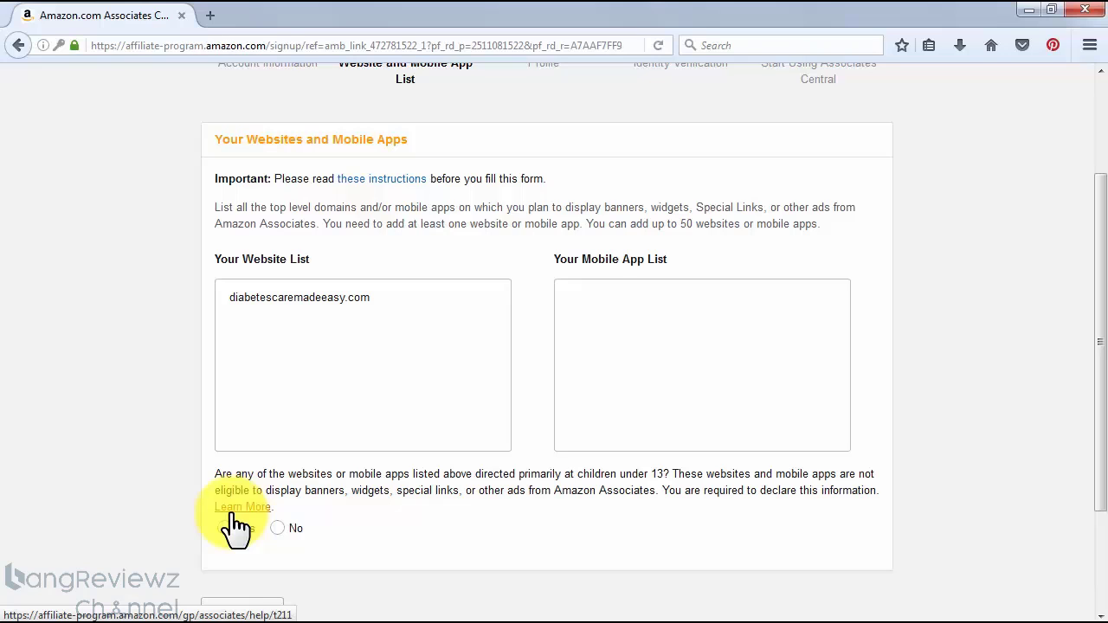
left_click(276, 528)
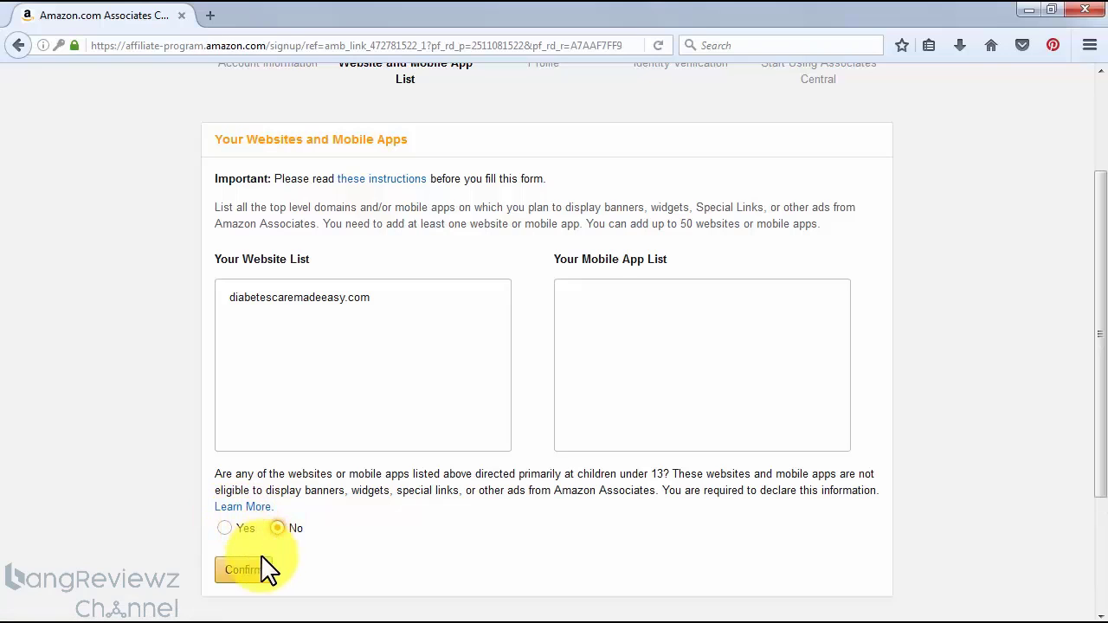
left_click(263, 561)
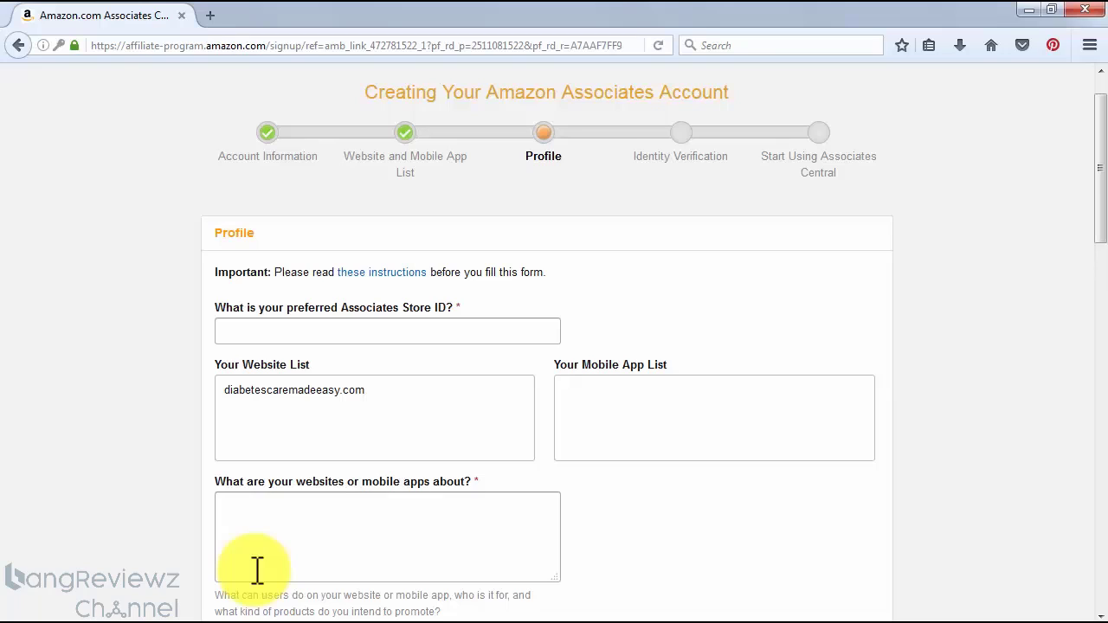
Set the preferred Associates Store ID to mydiabetescare and describe the website as "All about taking care of your health!"
left_click(474, 331)
type("mydiabetescare")
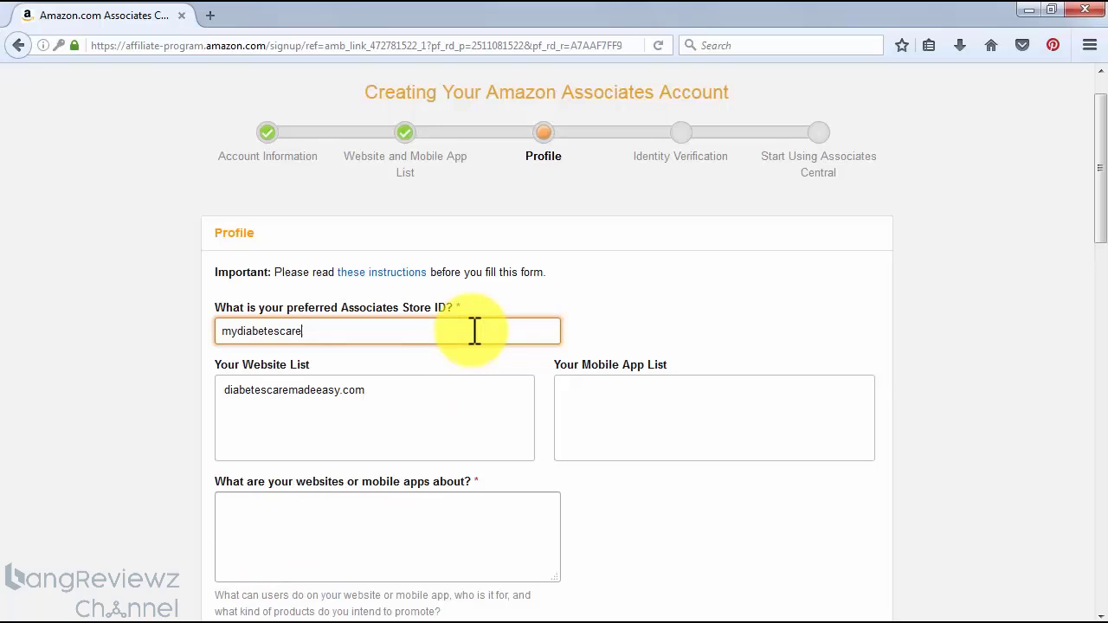
scroll(610, 486, "down", 2)
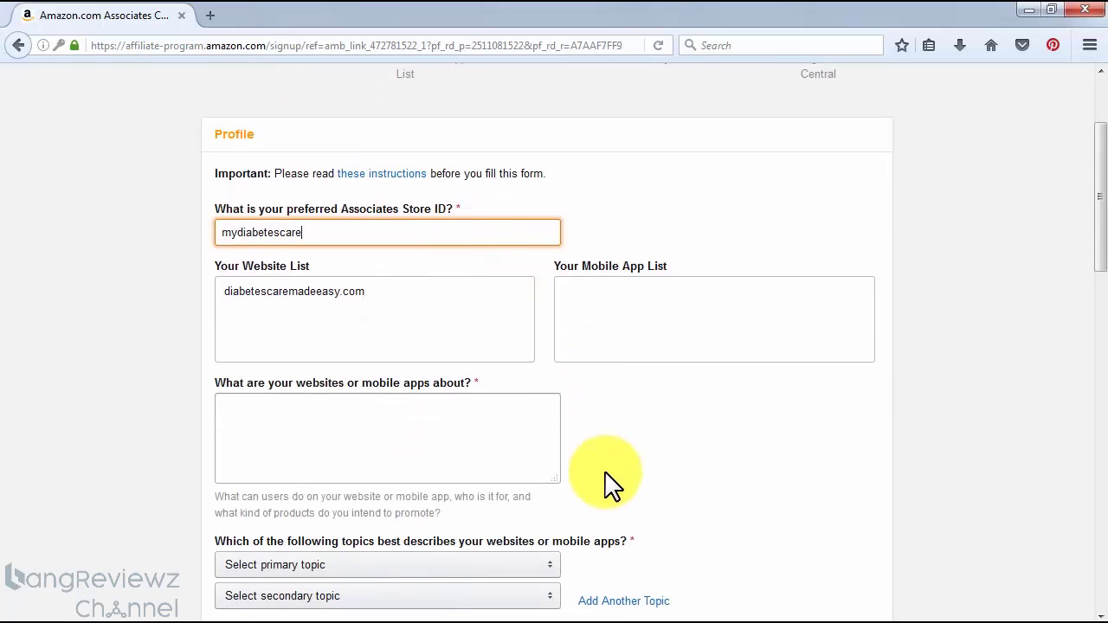
left_click(434, 440)
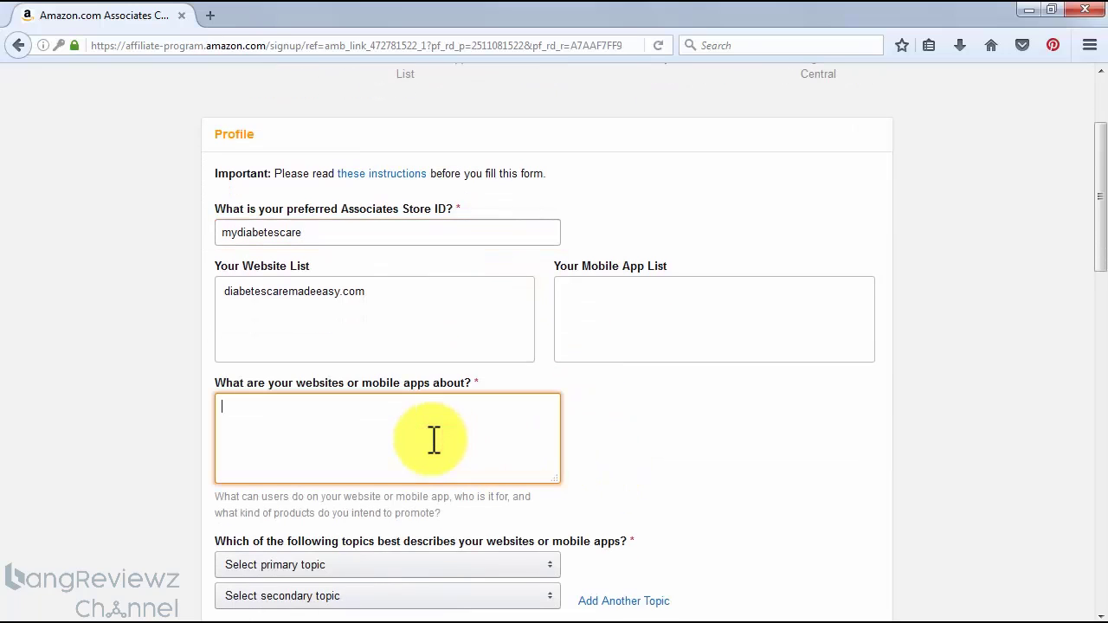
type("All about taking care of your health!")
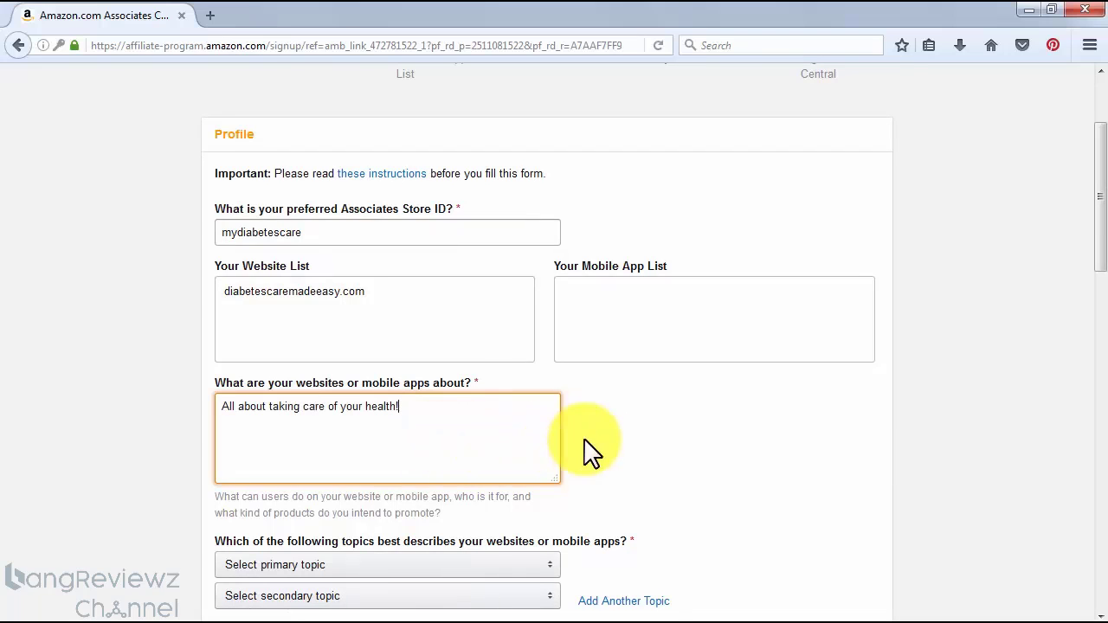
Set both the primary and secondary website topics to Medical/Health/Beauty
scroll(722, 435, "down", 3)
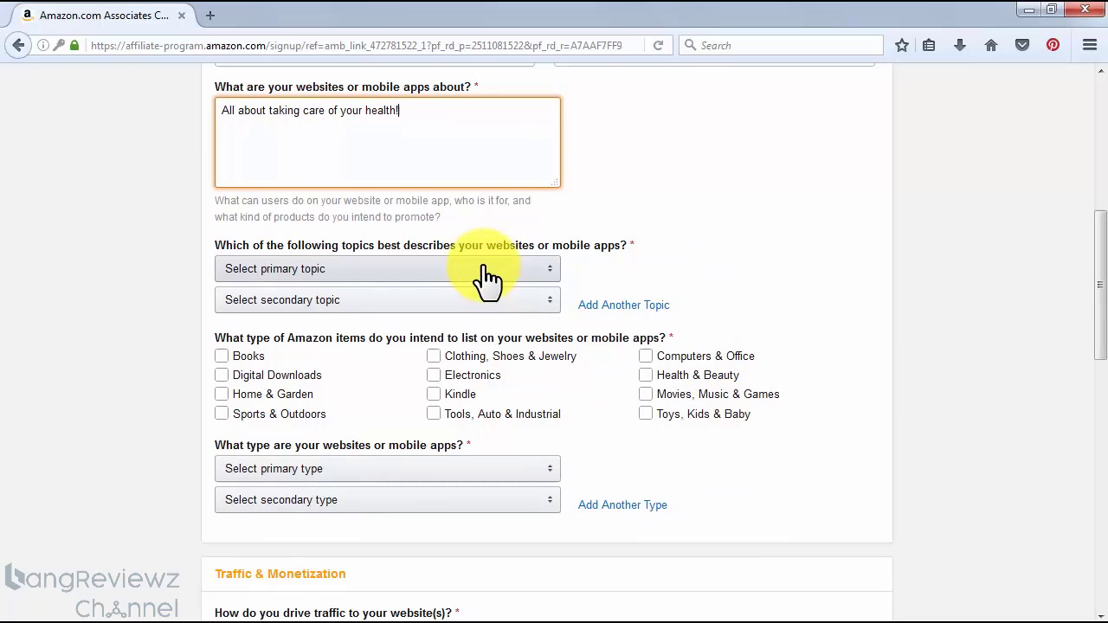
left_click(486, 269)
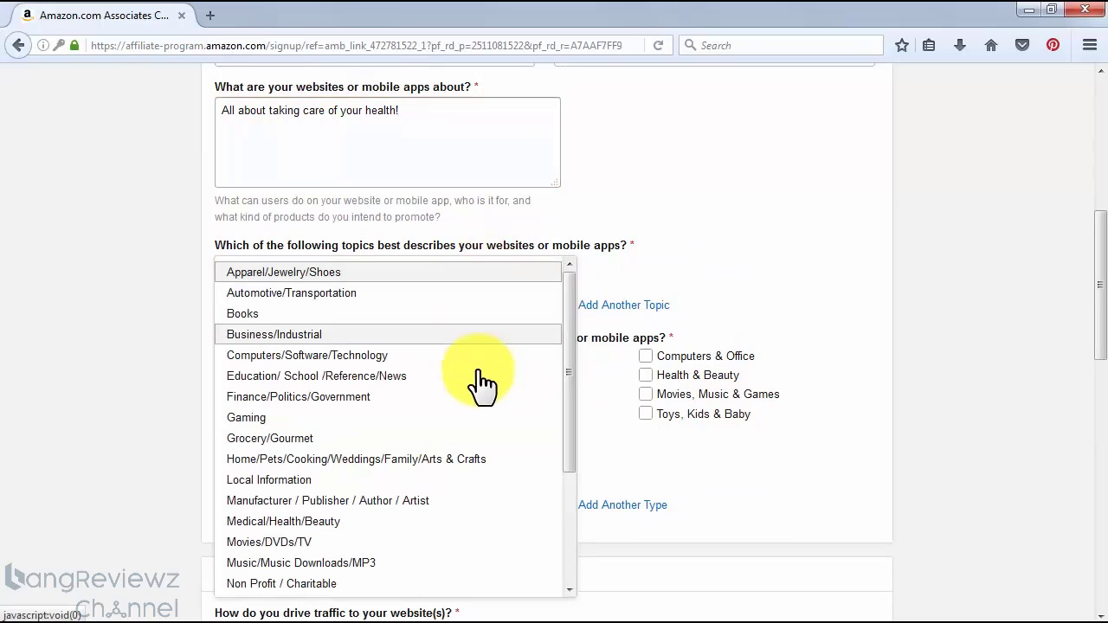
left_click(474, 522)
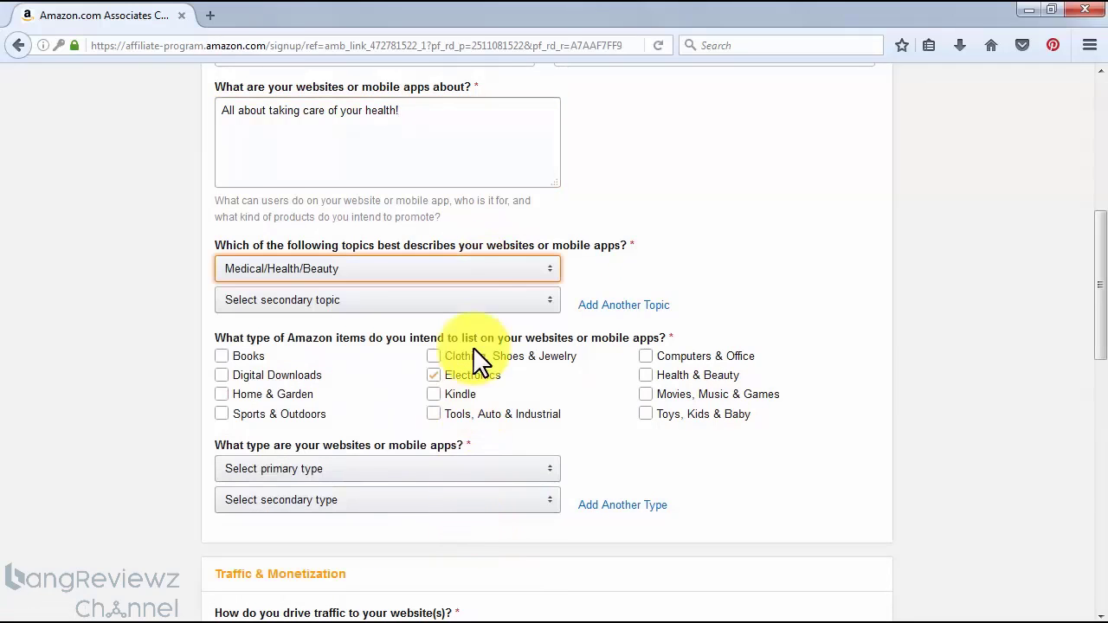
left_click(472, 300)
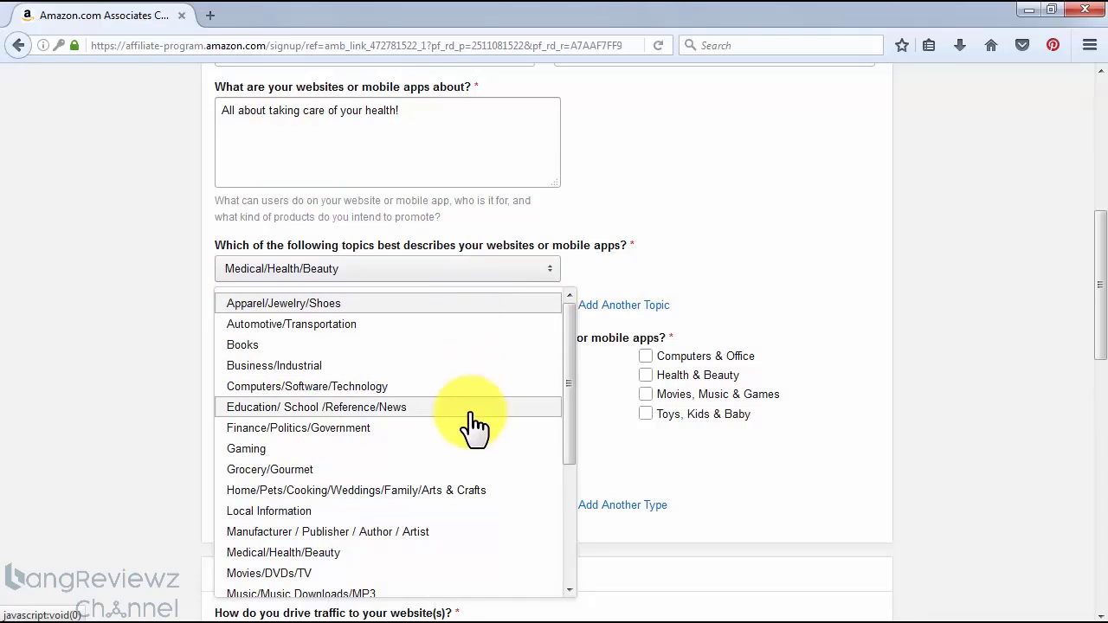
left_click(462, 551)
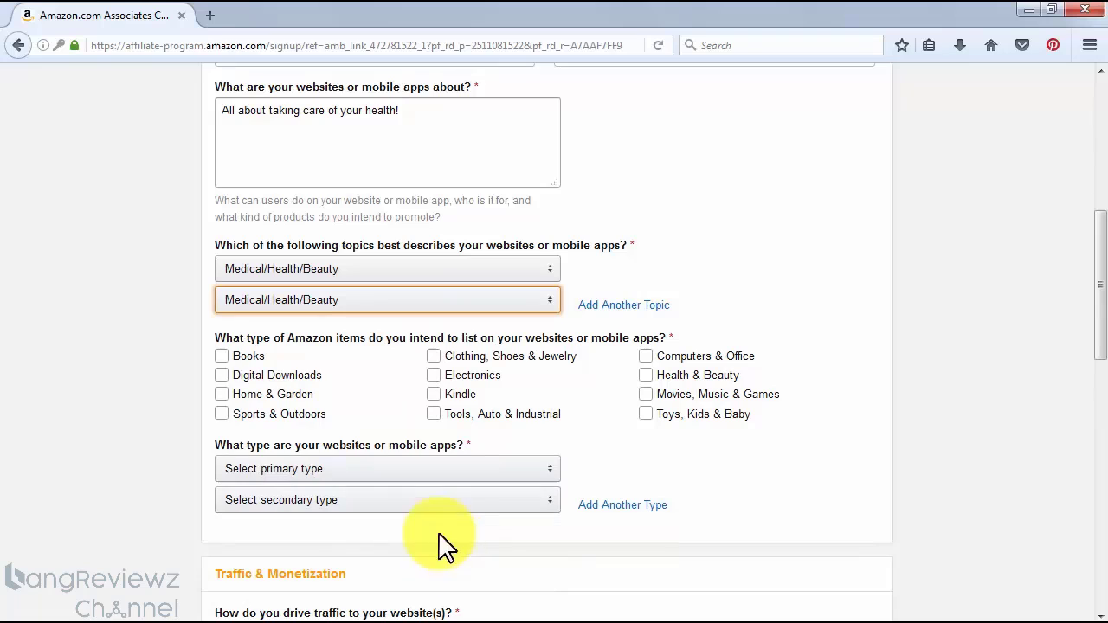
Mark Books, Digital Downloads, Sports & Outdoors, Clothing, Shoes & Jewelry, and Health & Beauty as the Amazon item types to list
left_click(227, 355)
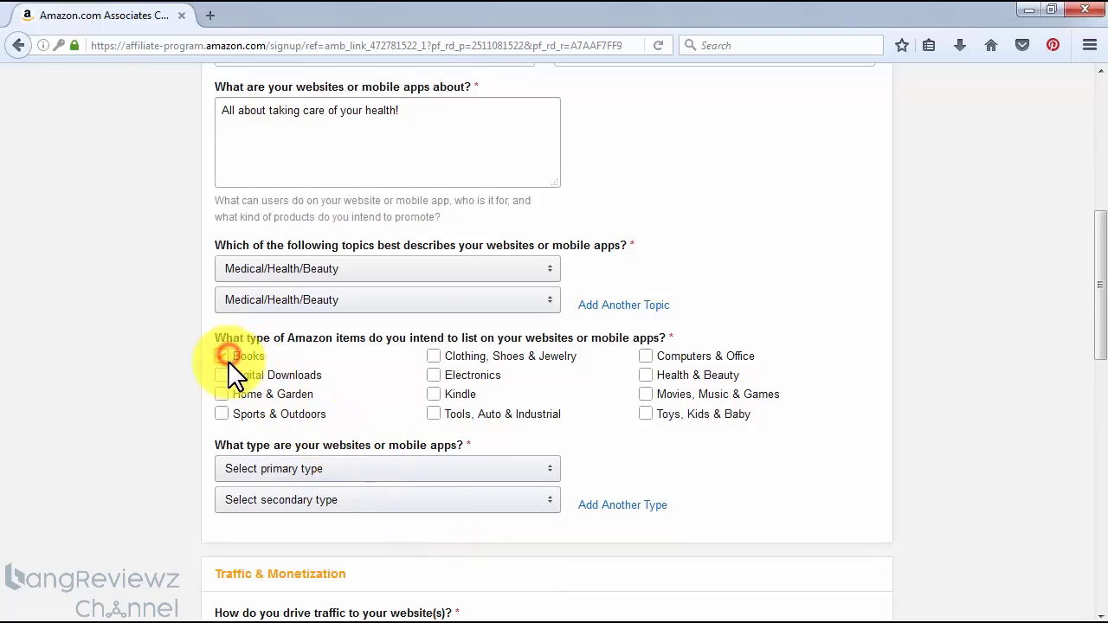
left_click(227, 375)
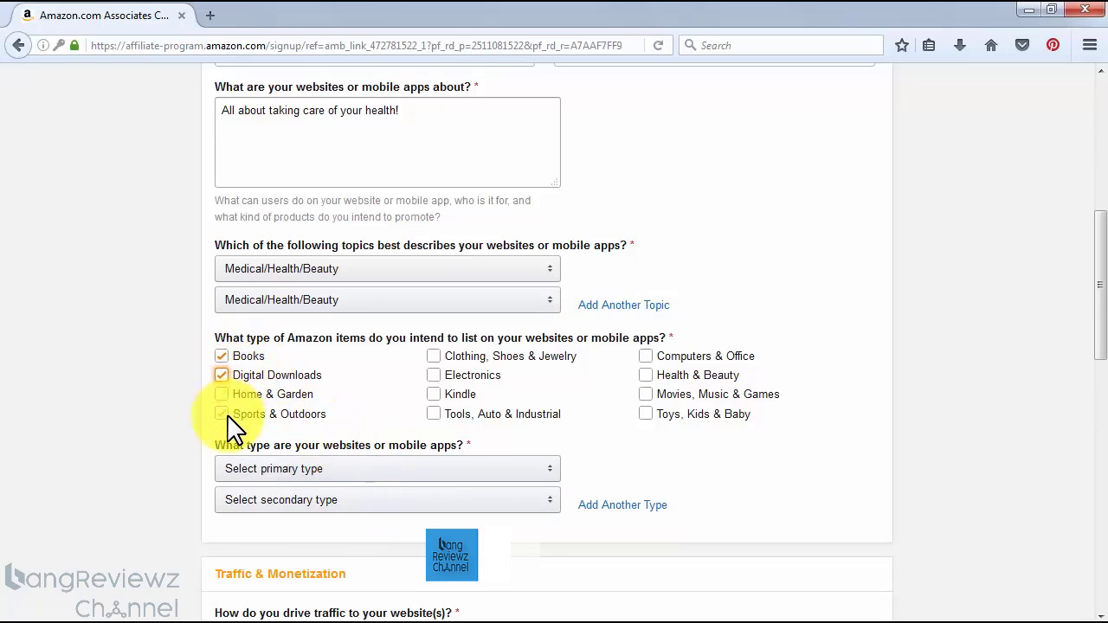
left_click(227, 413)
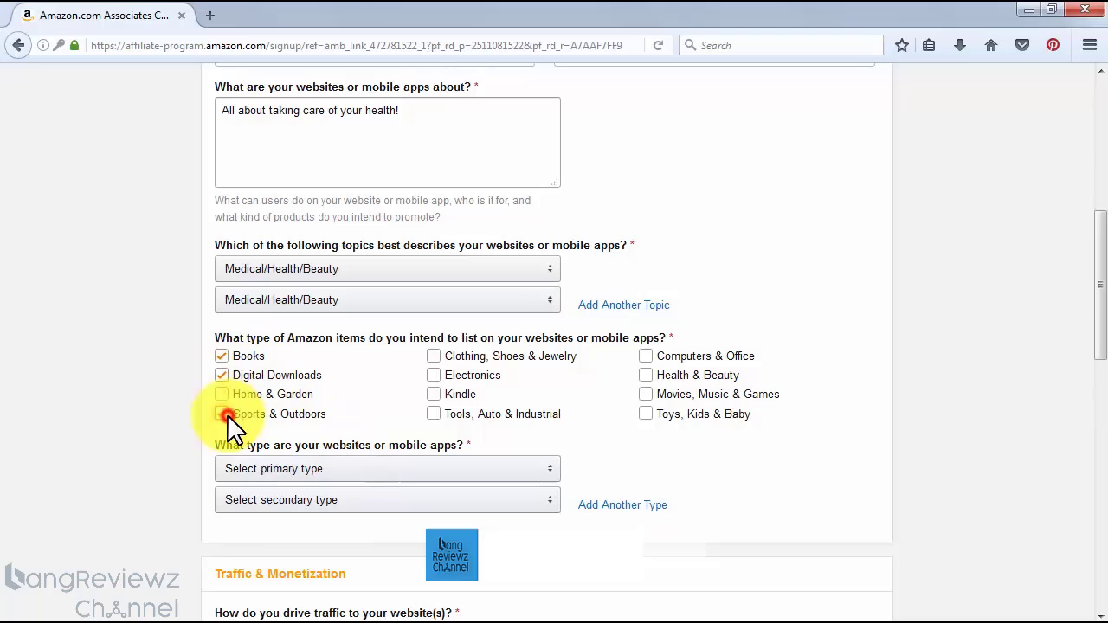
left_click(433, 357)
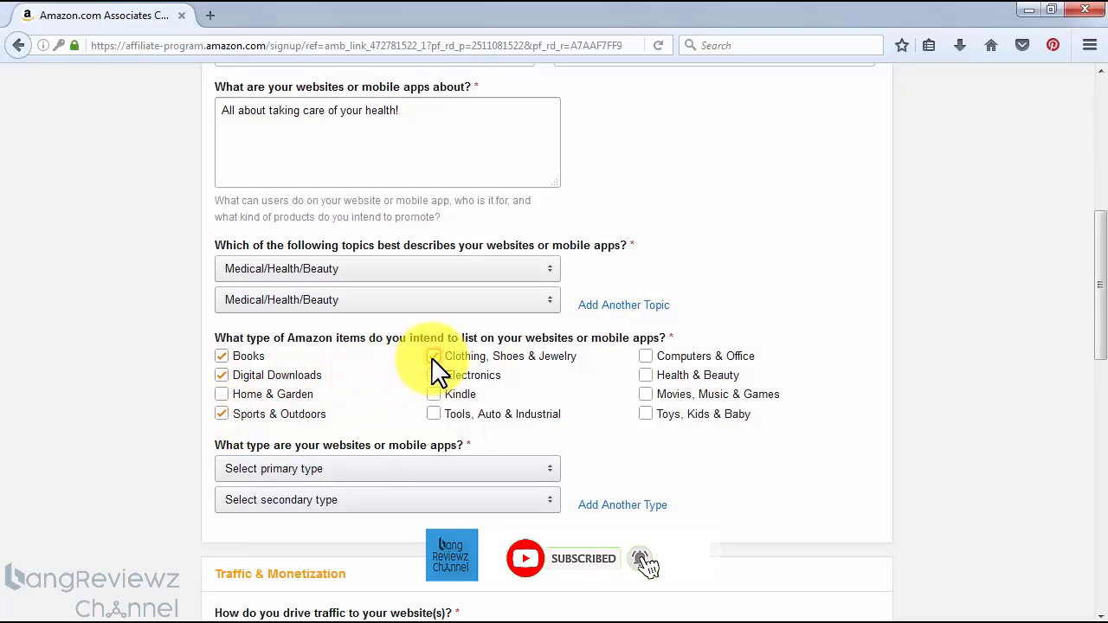
left_click(649, 375)
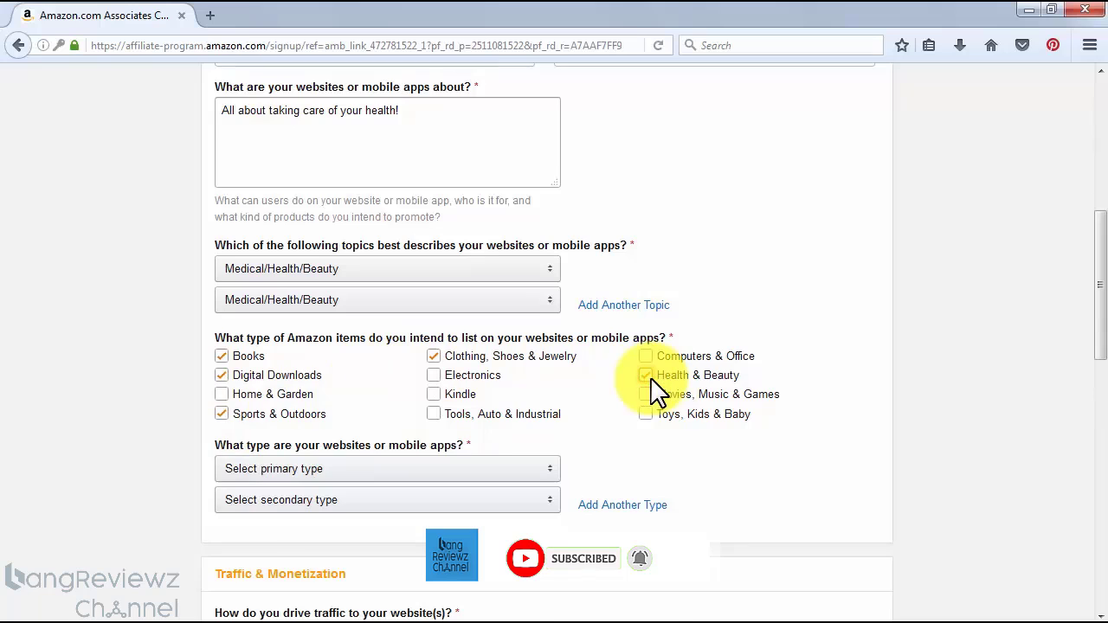
Set the primary website type to Content or Niche Website and the secondary type to Search
scroll(655, 389, "down", 6)
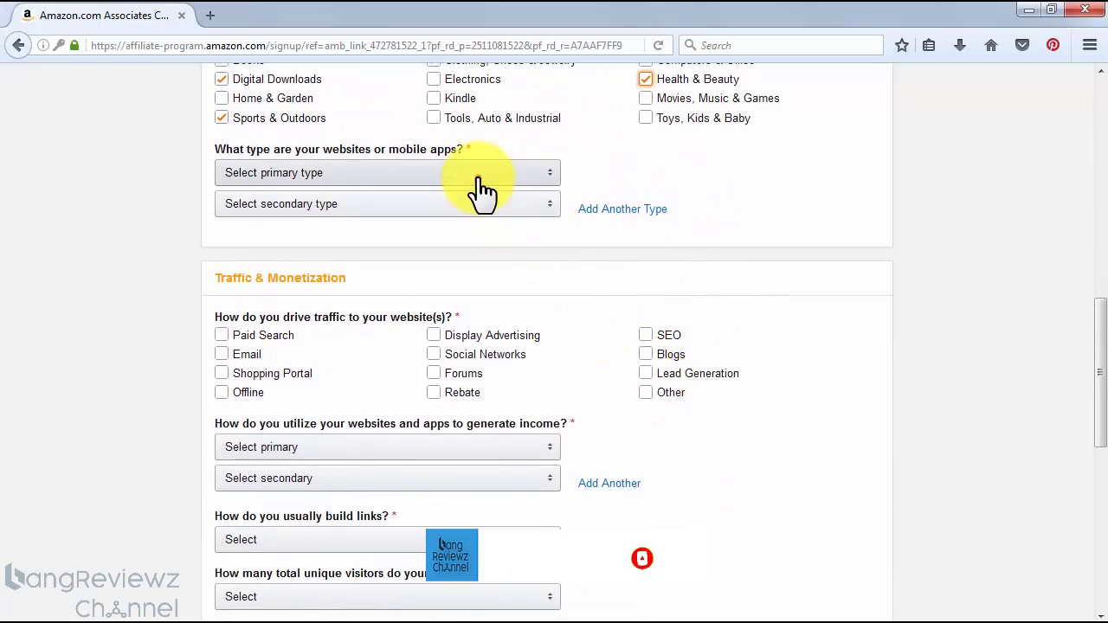
left_click(479, 175)
left_click(472, 221)
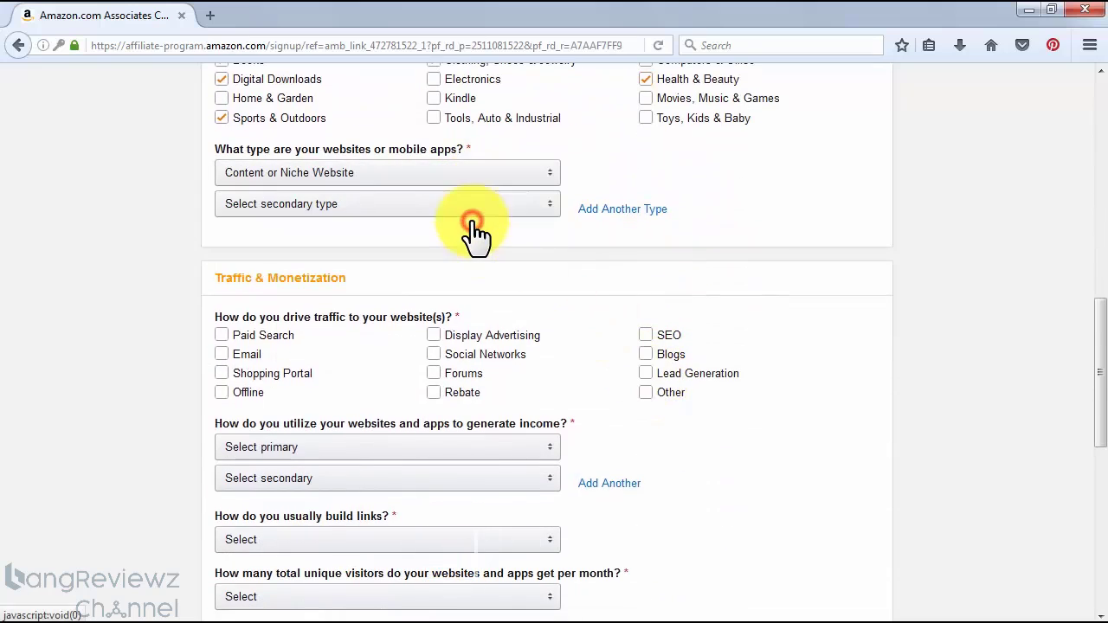
left_click(474, 206)
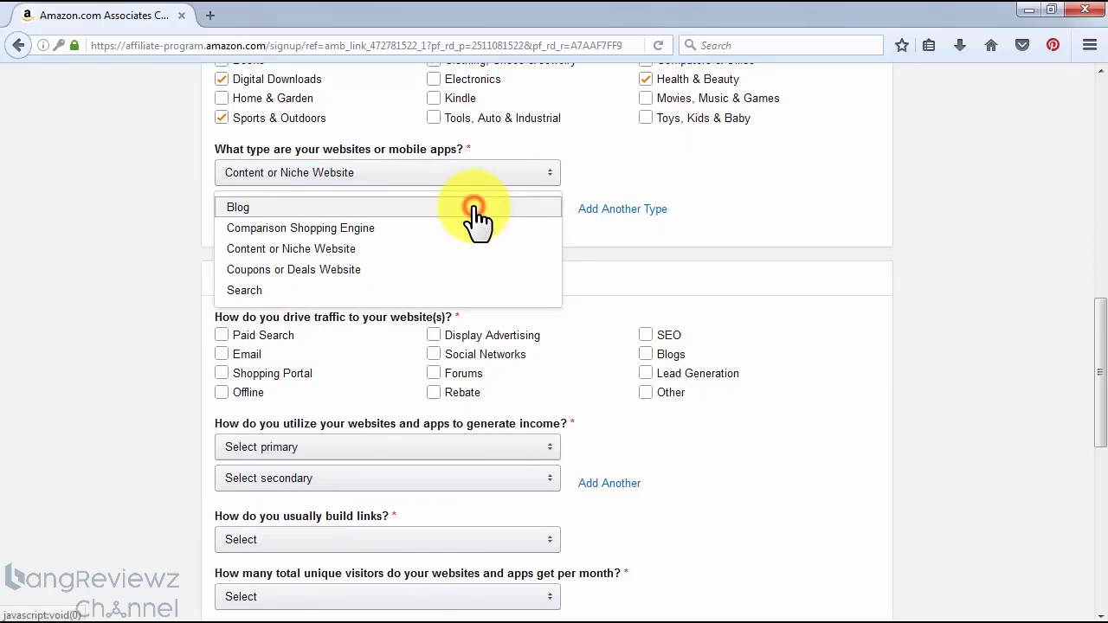
left_click(472, 290)
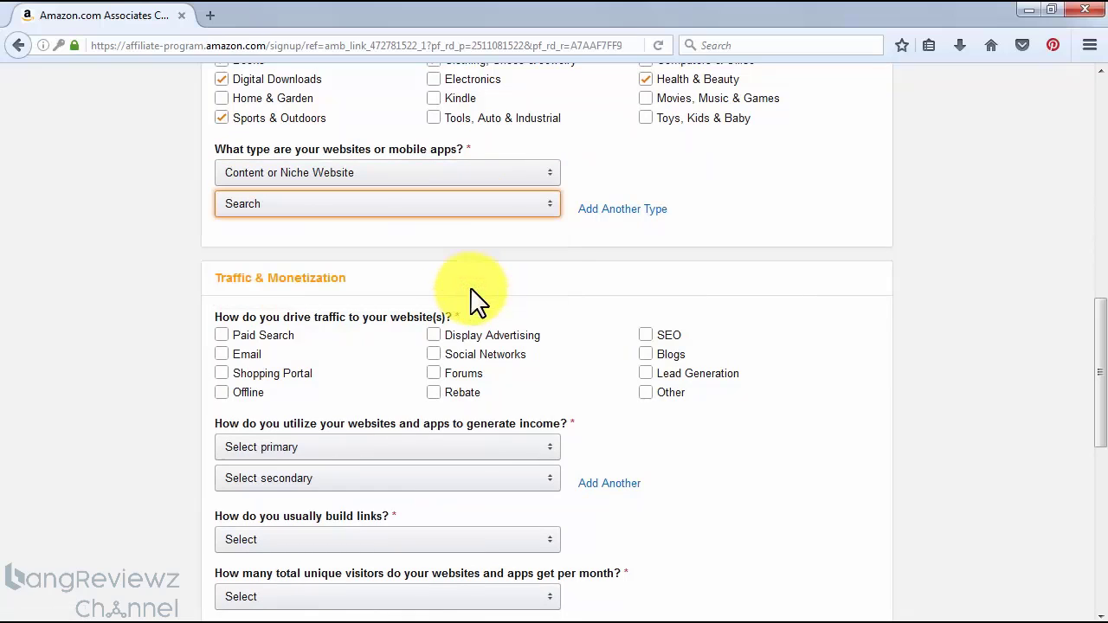
Mark SEO, Blogs, Social Networks, Email and Offline as the ways of driving traffic to the website
scroll(752, 299, "down", 2)
left_click(752, 296)
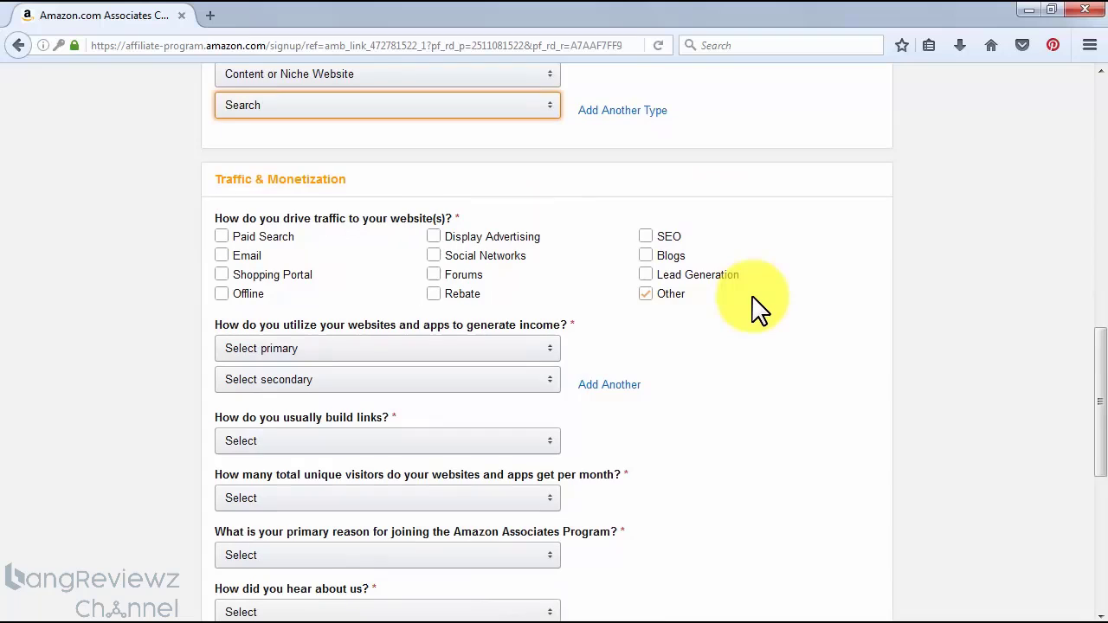
scroll(755, 307, "down", 2)
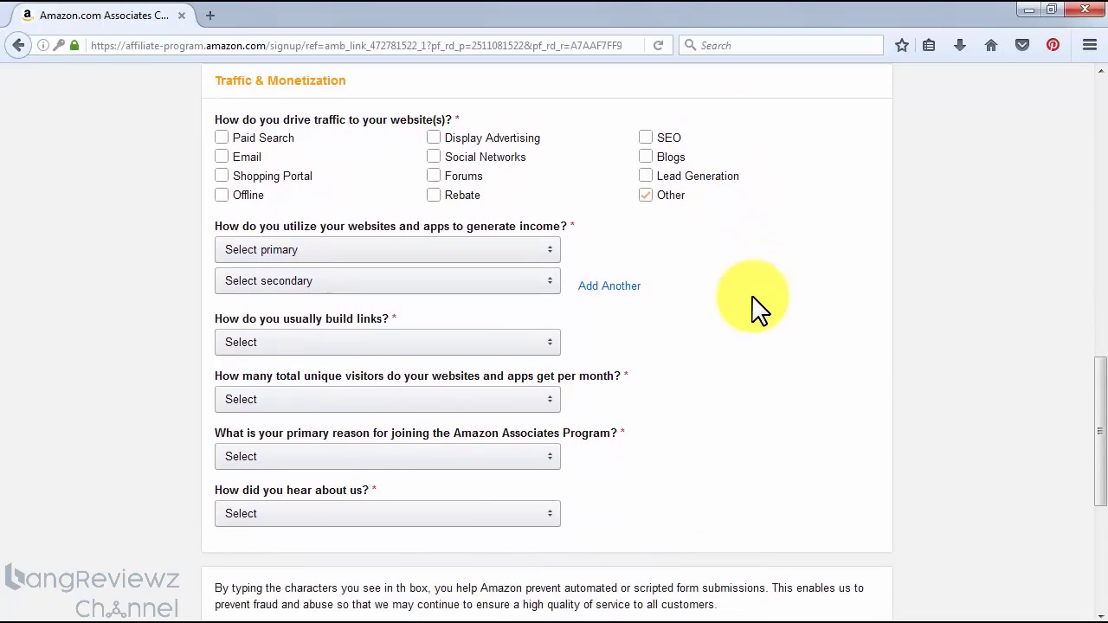
left_click(647, 135)
left_click(647, 157)
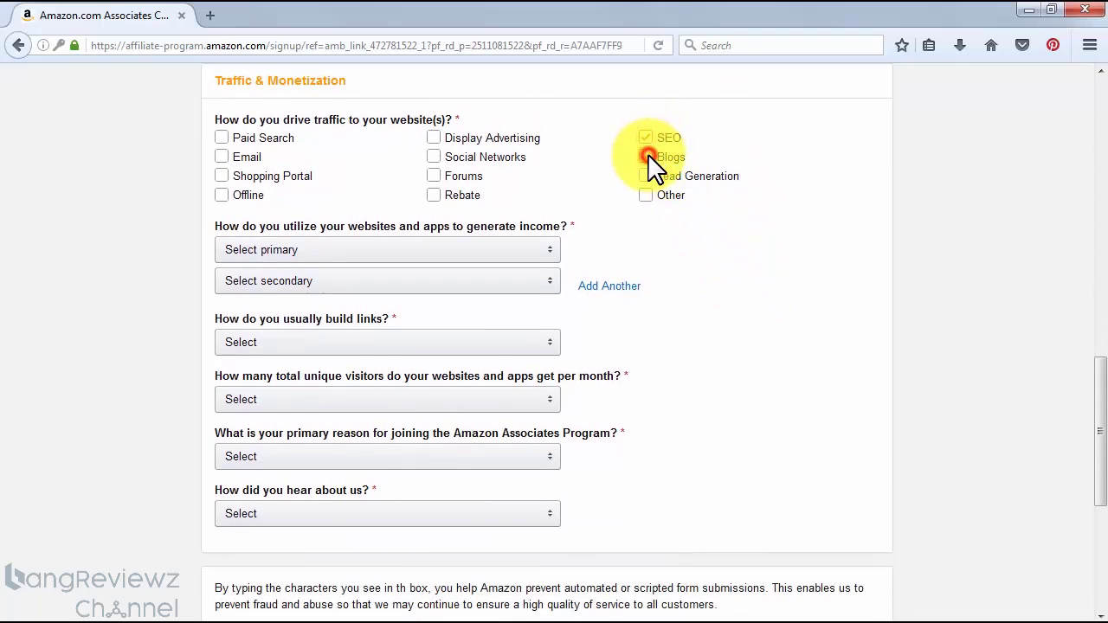
left_click(478, 158)
left_click(433, 155)
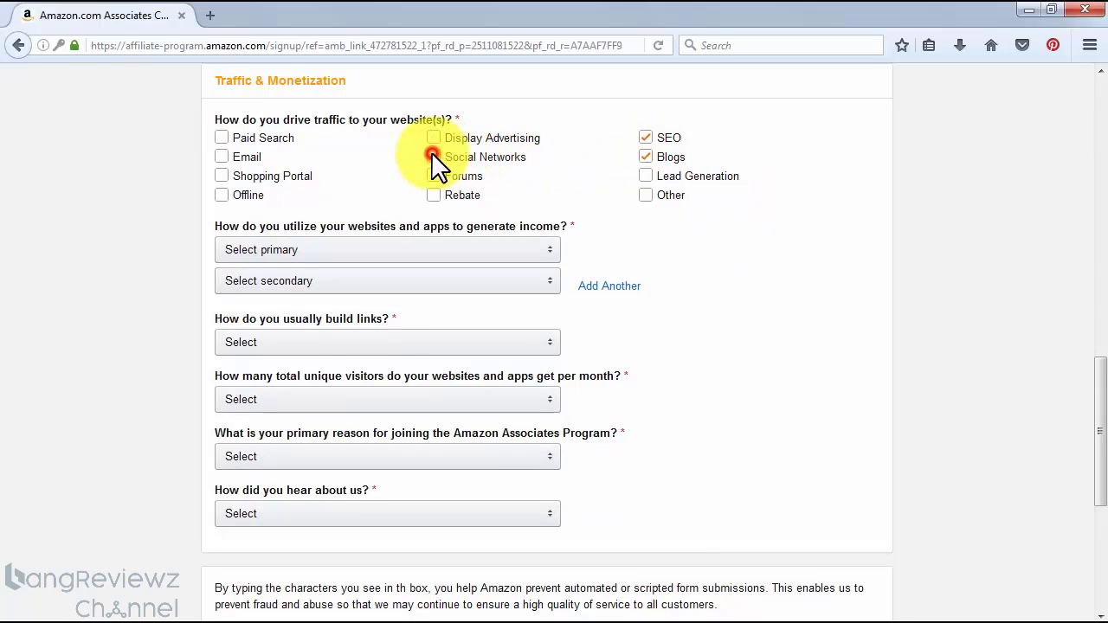
left_click(221, 156)
left_click(220, 196)
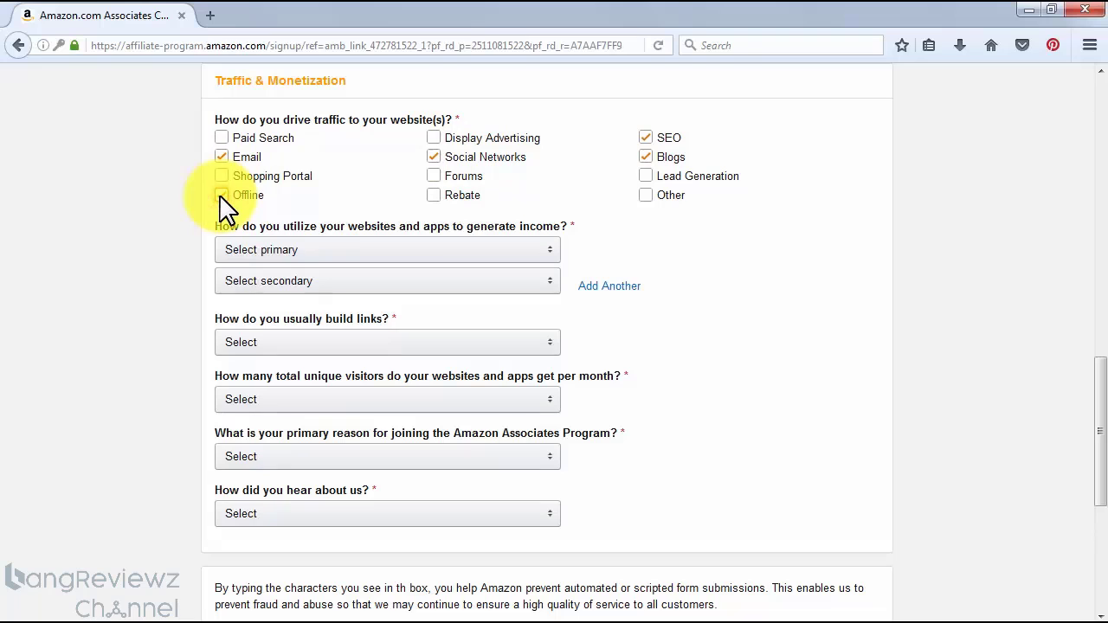
Set both the primary and secondary income methods to "Amazon Associates is the only way I monetize my site"
left_click(524, 253)
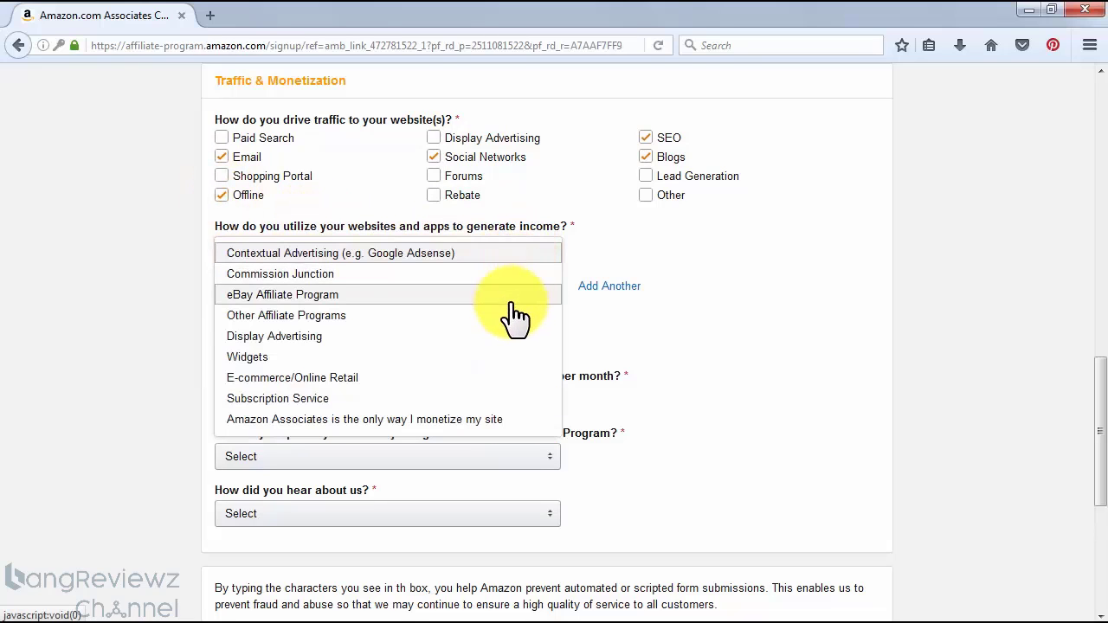
left_click(513, 419)
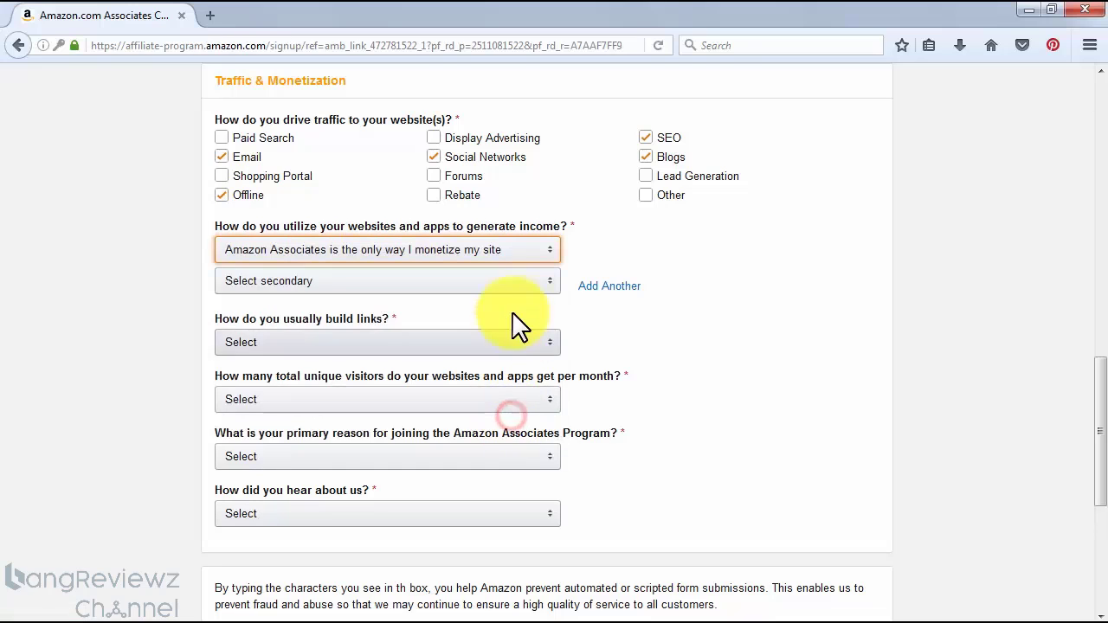
left_click(516, 291)
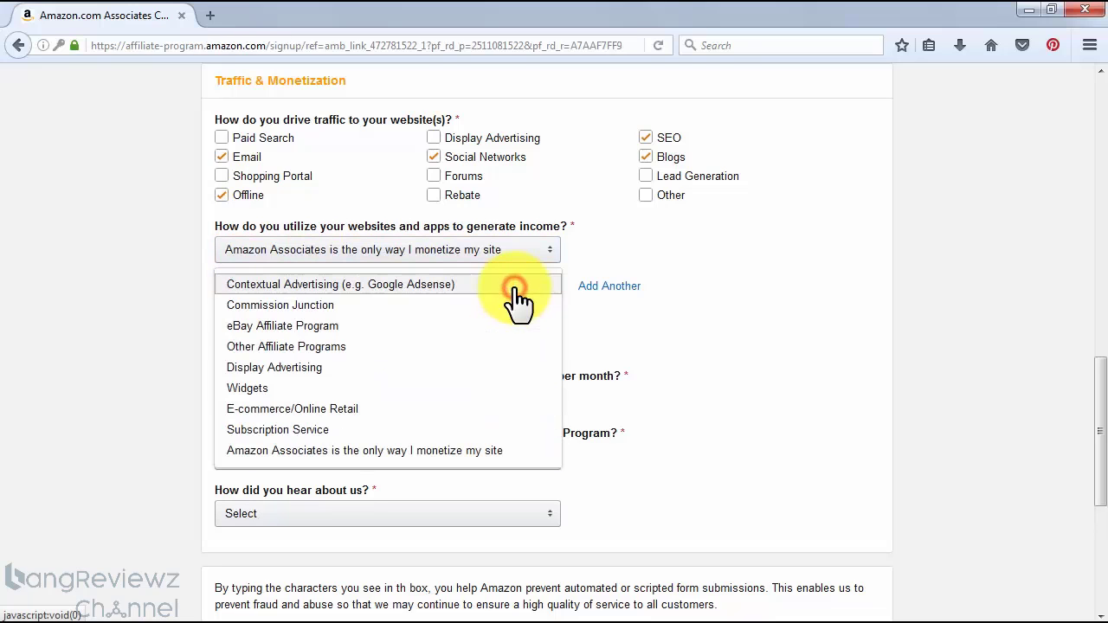
left_click(516, 452)
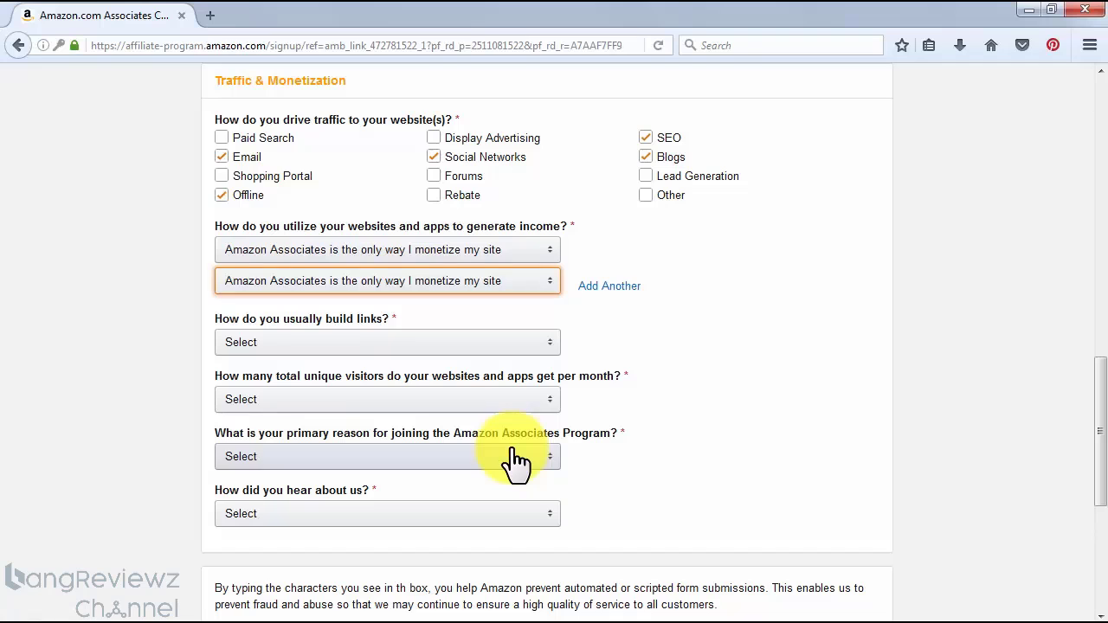
Set the link-building method to Content Management System and the monthly unique visitors to From 5,001 to 50,000
left_click(515, 342)
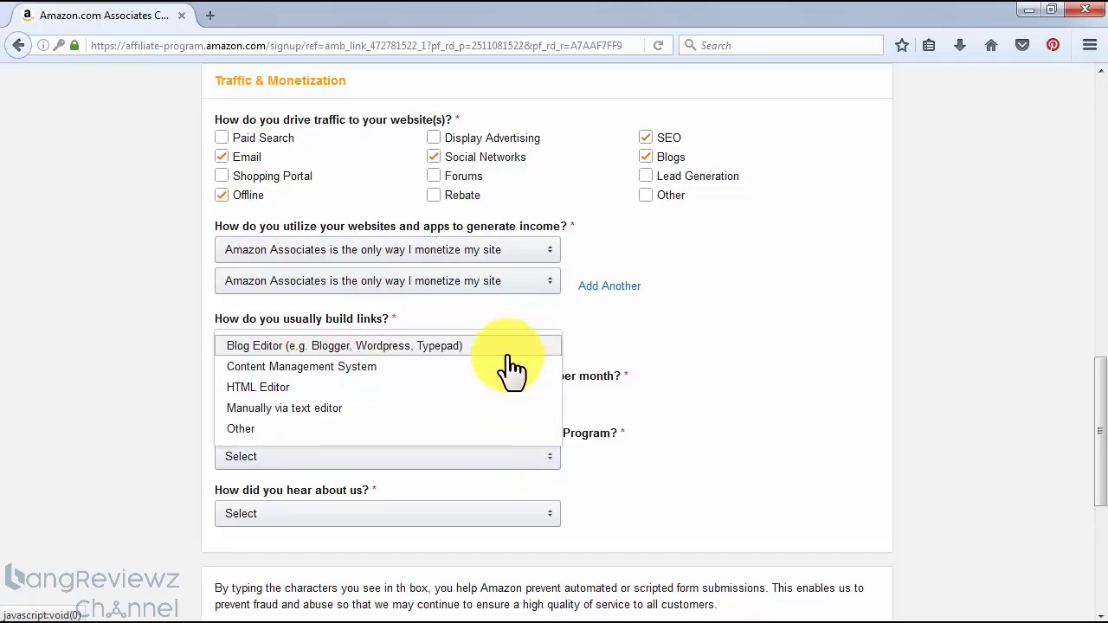
left_click(511, 368)
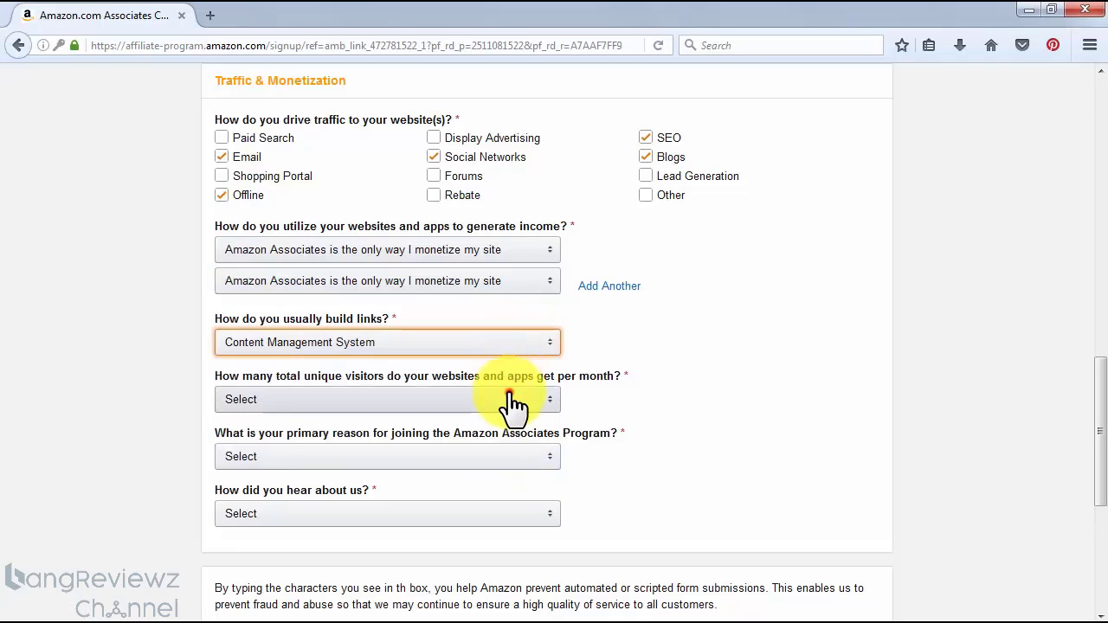
left_click(512, 400)
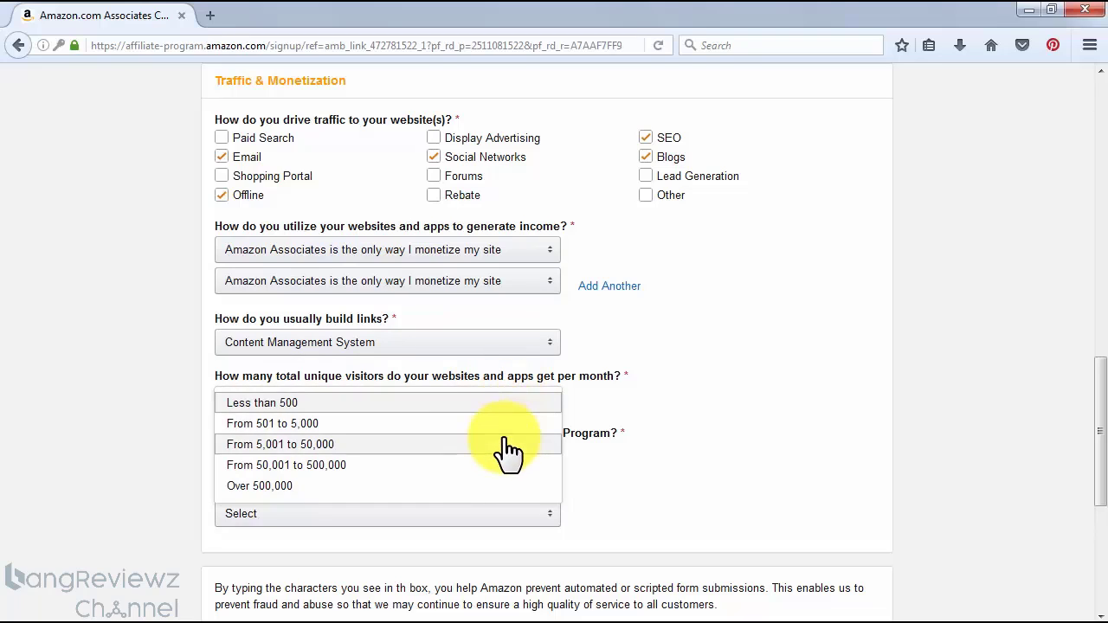
left_click(508, 445)
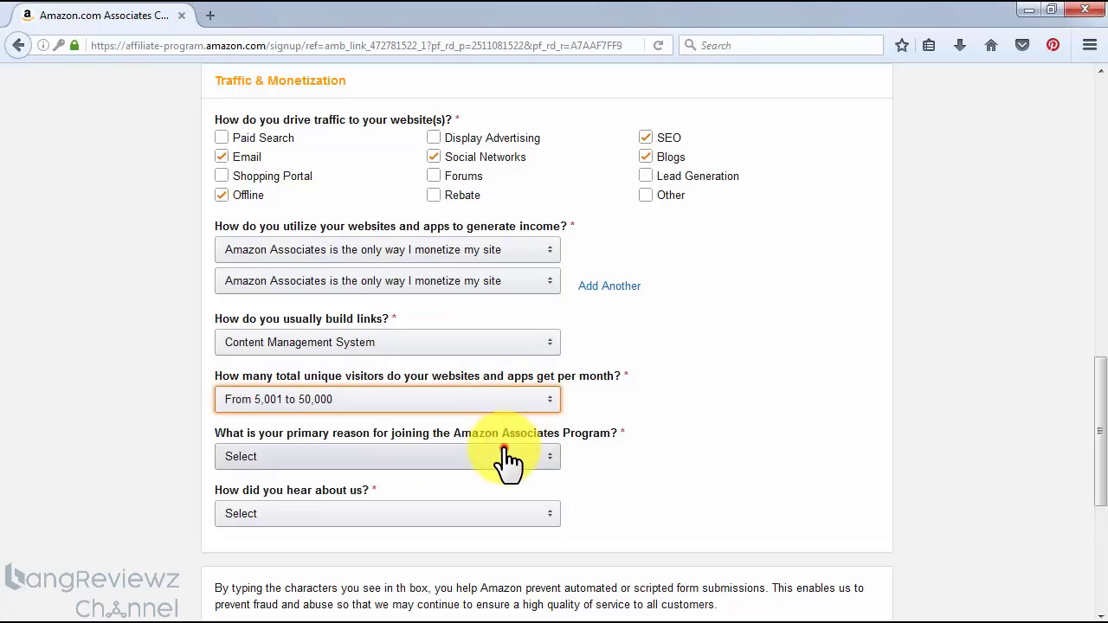
Set the primary reason for joining to "To monetize my site" and the referral source to "From the Amazon.com Website"
left_click(506, 458)
left_click(508, 488)
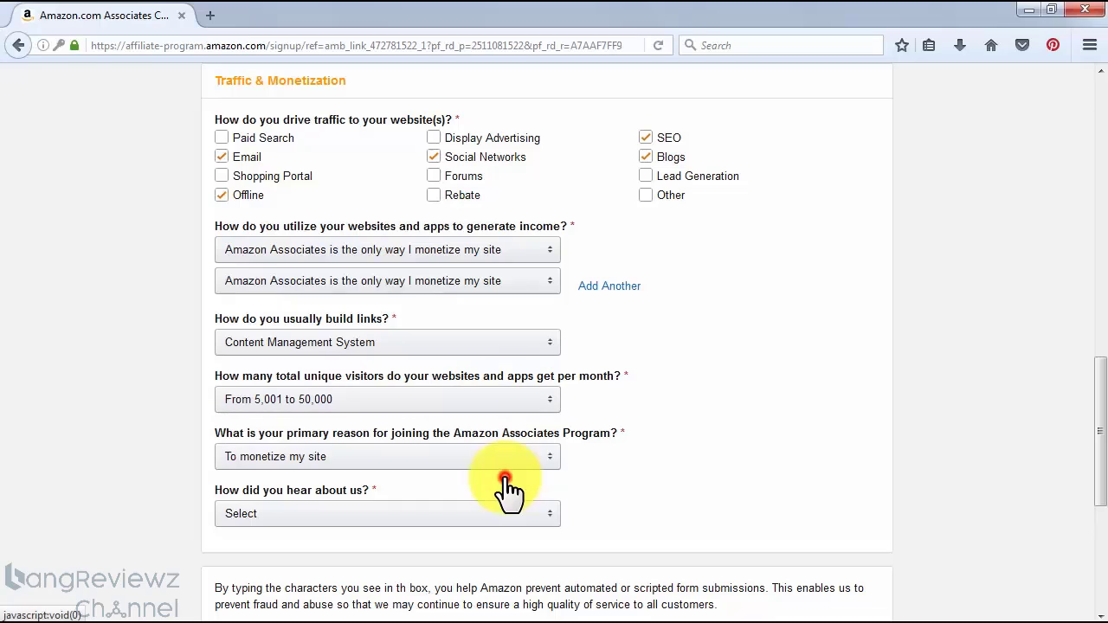
left_click(509, 516)
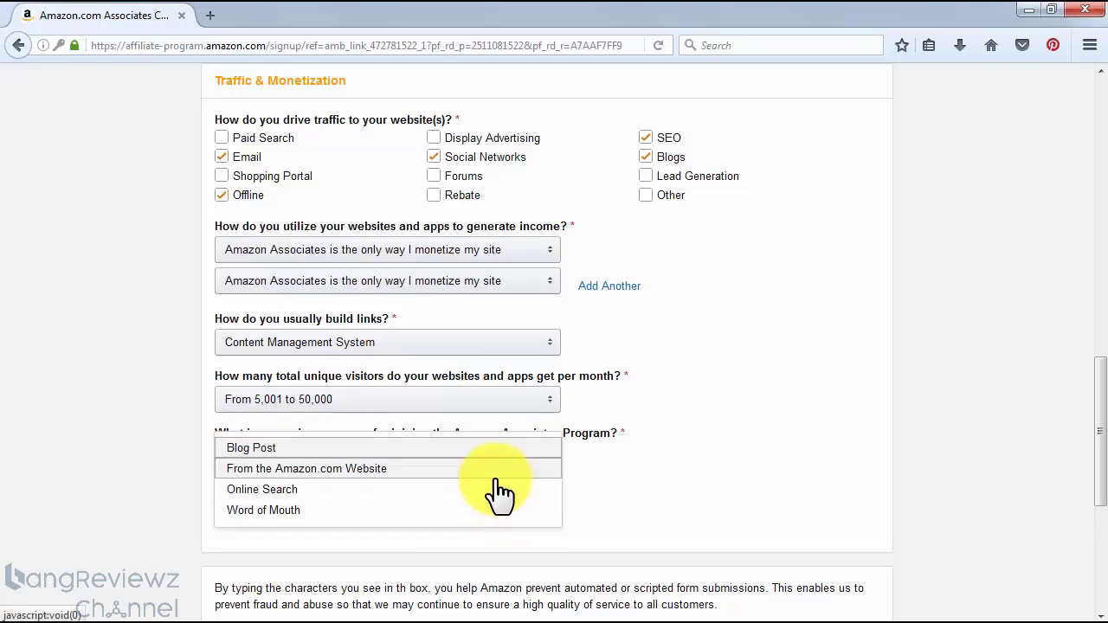
left_click(497, 476)
Enter the verification characters from the captcha image and submit the profile form
scroll(902, 499, "down", 2)
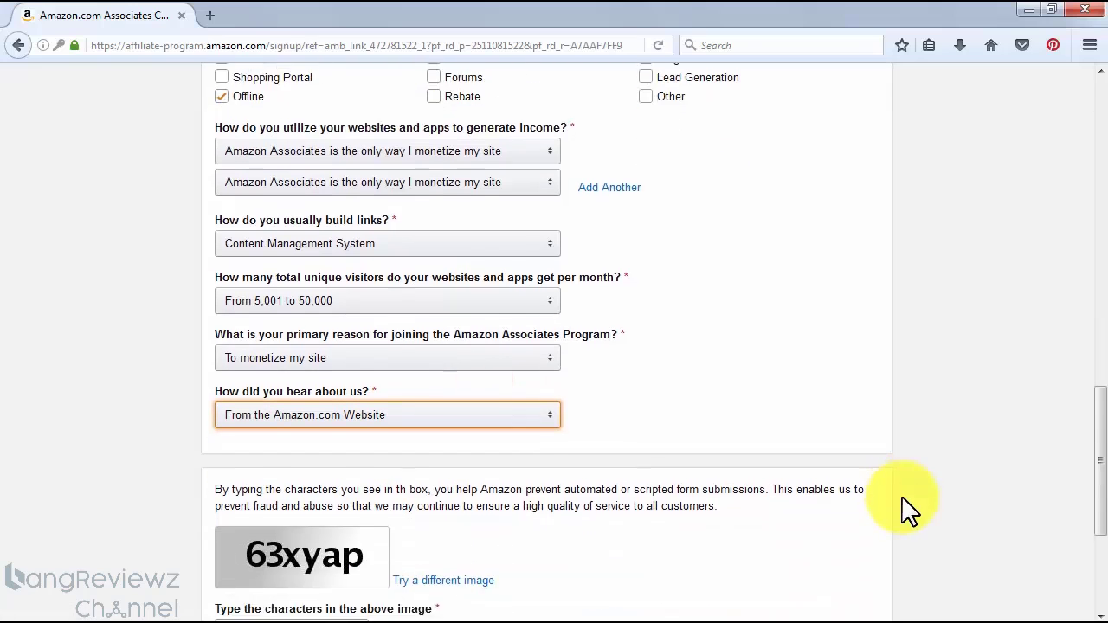
scroll(902, 510, "down", 4)
left_click(288, 443)
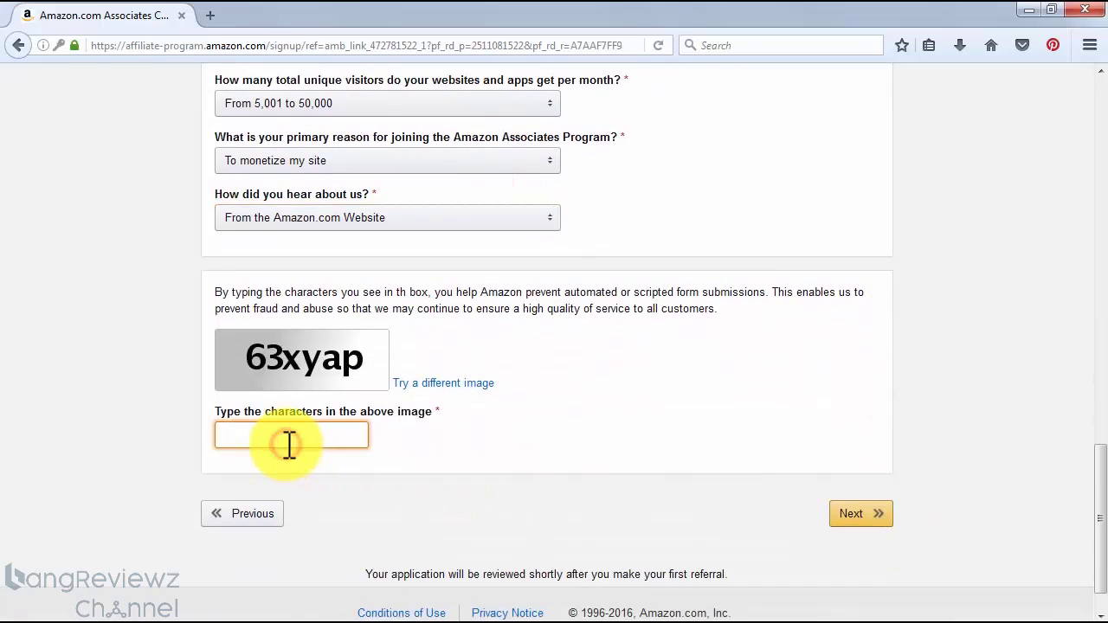
type("63xyap")
left_click(855, 518)
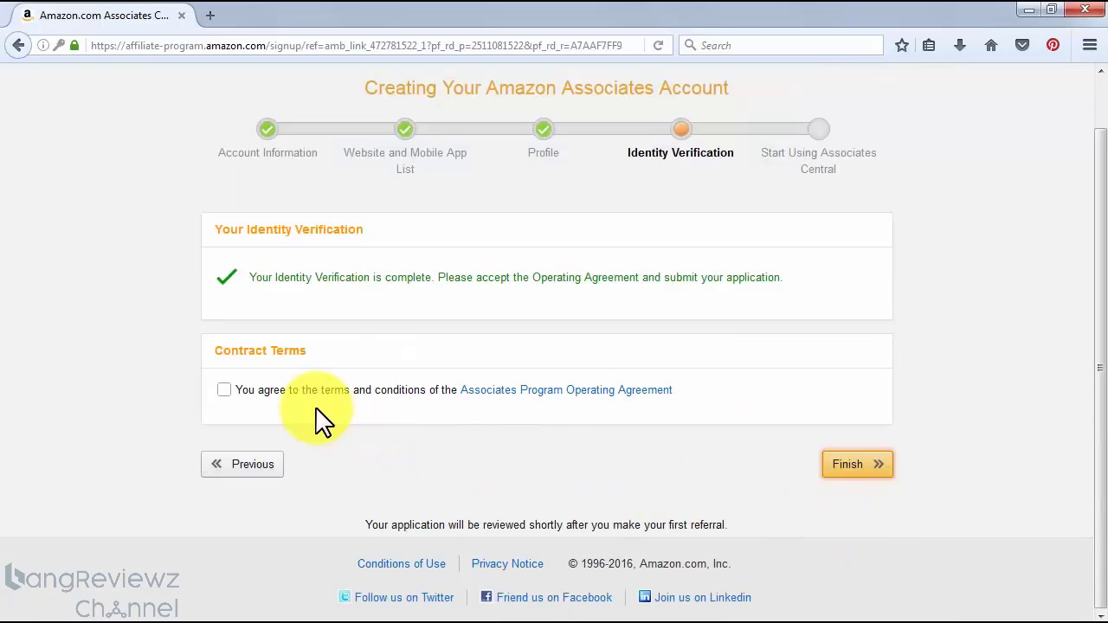
Agree to the Associates Program Operating Agreement terms and submit the application
left_click(223, 389)
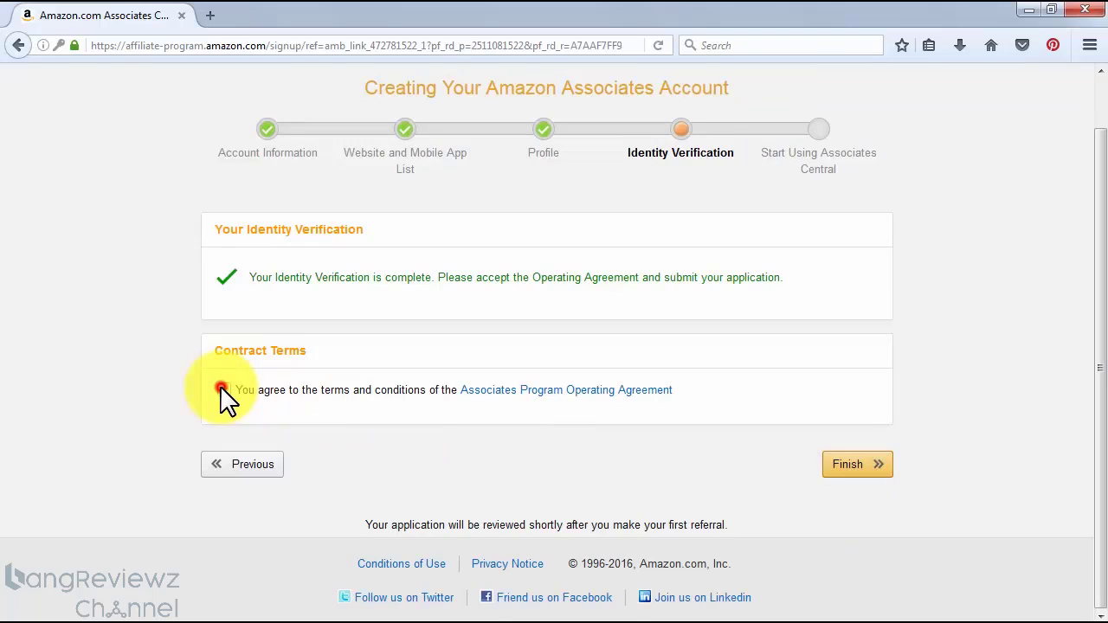
left_click(849, 465)
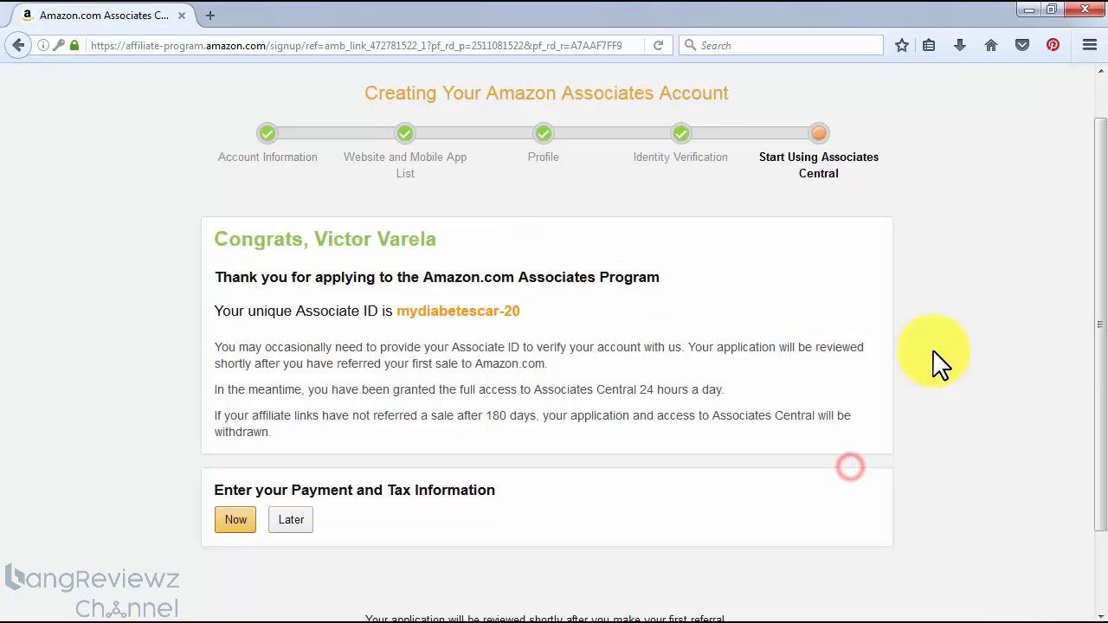